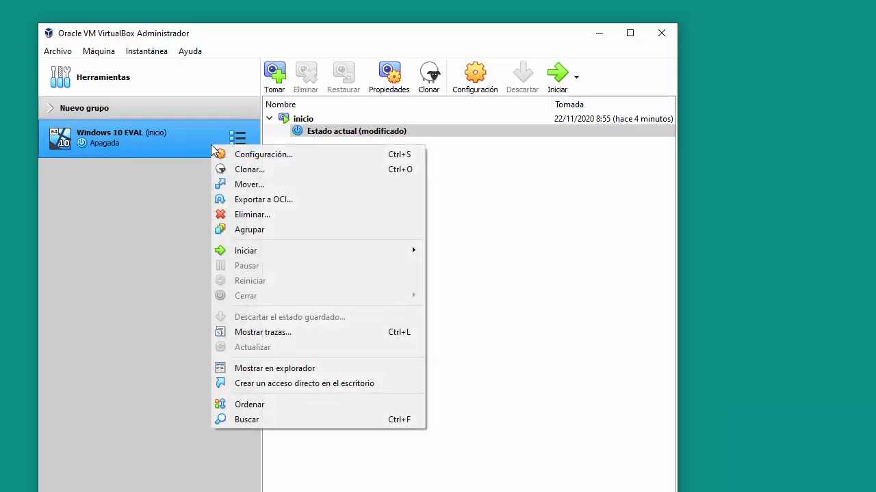
In the Windows 10 EVAL machine's storage settings, open the hard disk picker for Controlador: SATA.
{"action": "left_click", "coordinate": [227, 152]}
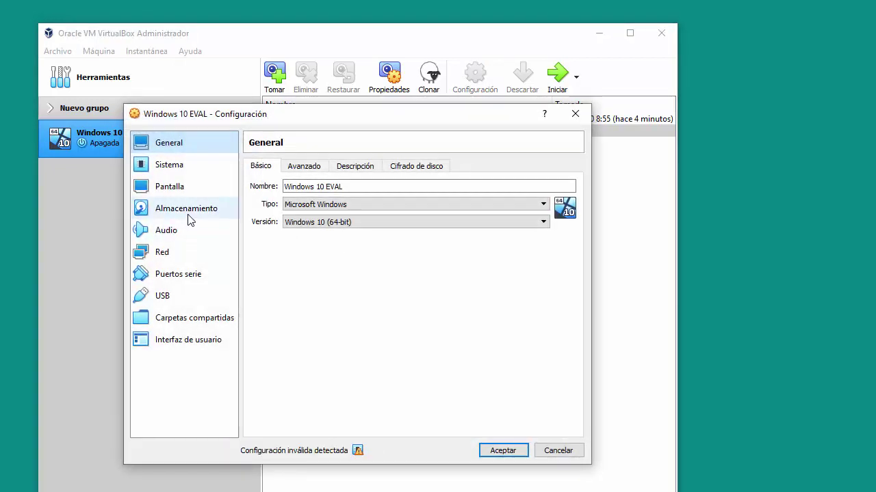
{"action": "left_click", "coordinate": [190, 212]}
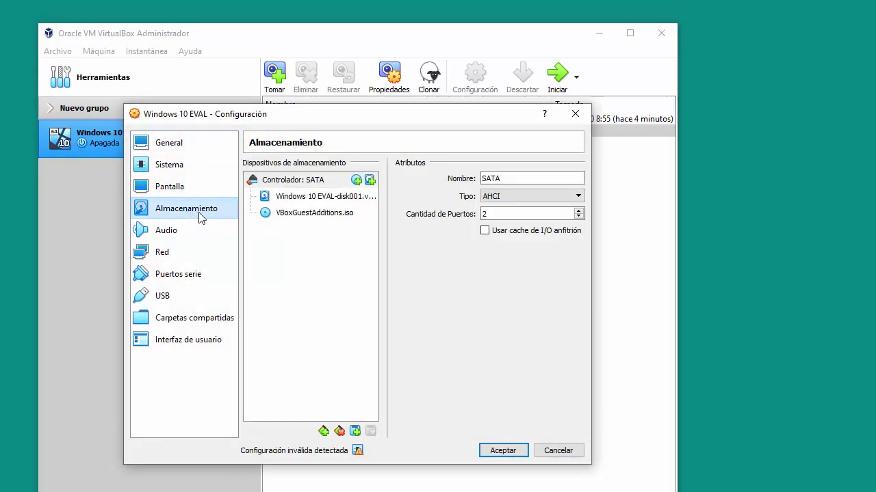
{"action": "left_click", "coordinate": [370, 181]}
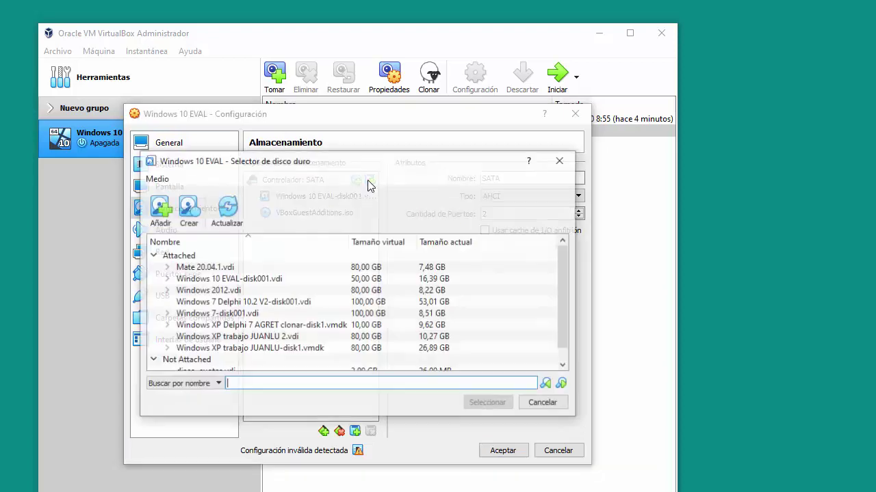
Create a dynamically allocated 1 GB VDI disk named disco_cifrado.vdi and attach it to SATA.
{"action": "left_click", "coordinate": [188, 214]}
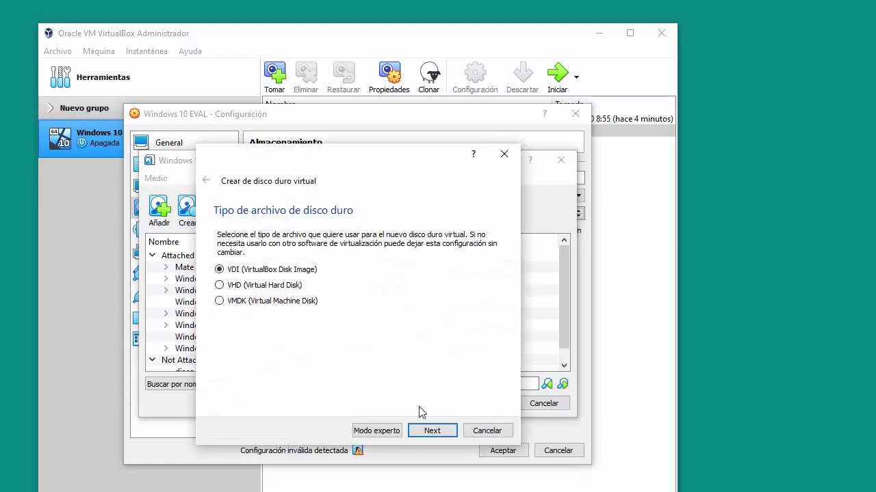
{"action": "left_click", "coordinate": [431, 431]}
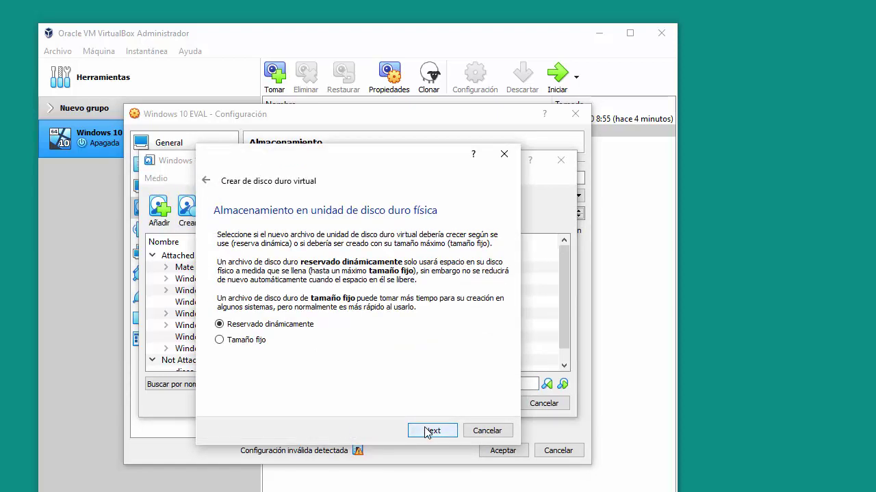
{"action": "left_click", "coordinate": [431, 431]}
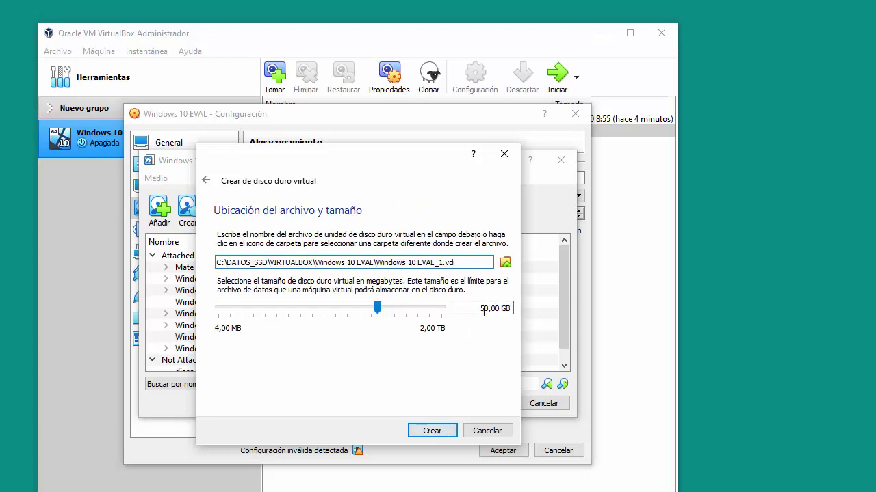
{"action": "left_click", "coordinate": [484, 308]}
{"action": "key", "text": "Delete"}
{"action": "key", "text": "BackSpace"}
{"action": "type", "text": "1"}
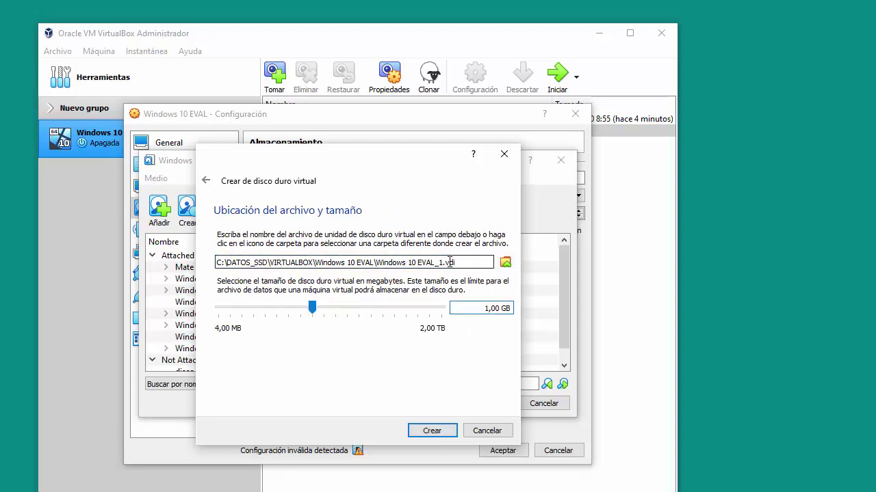
{"action": "left_click_drag", "start_coordinate": [445, 262], "coordinate": [438, 263]}
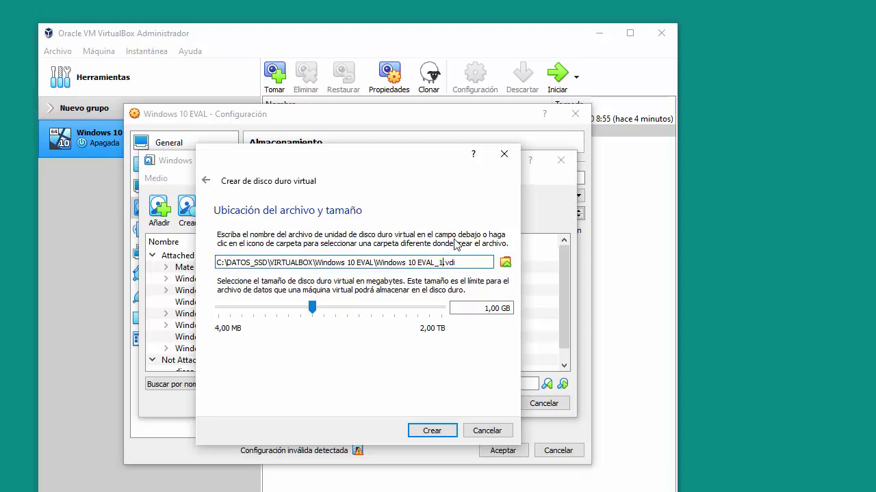
{"action": "key", "text": "BackSpace"}
{"action": "key", "text": "BackSpace"}
{"action": "key", "text": "BackSpace"}
{"action": "key", "text": "BackSpace"}
{"action": "key", "text": "BackSpace"}
{"action": "key", "text": "BackSpace"}
{"action": "key", "text": "BackSpace"}
{"action": "key", "text": "BackSpace"}
{"action": "key", "text": "BackSpace"}
{"action": "key", "text": "BackSpace"}
{"action": "key", "text": "BackSpace"}
{"action": "type", "text": "disco_cifra"}
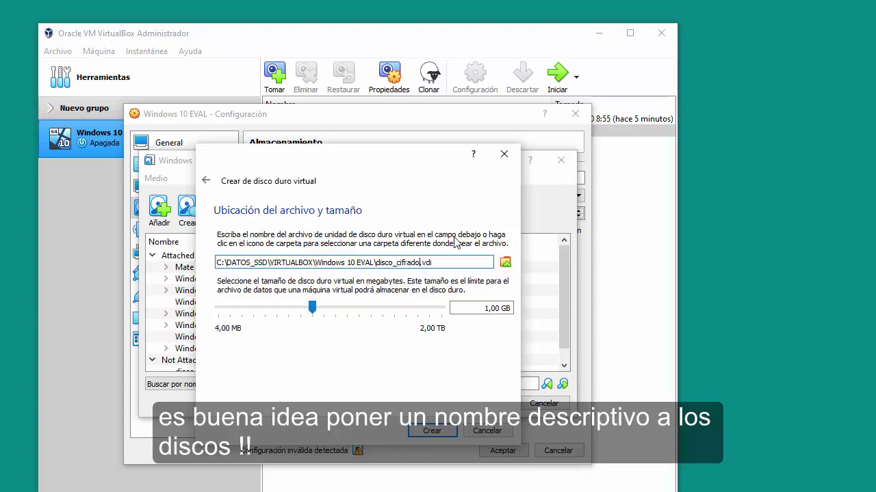
{"action": "left_click", "coordinate": [443, 429]}
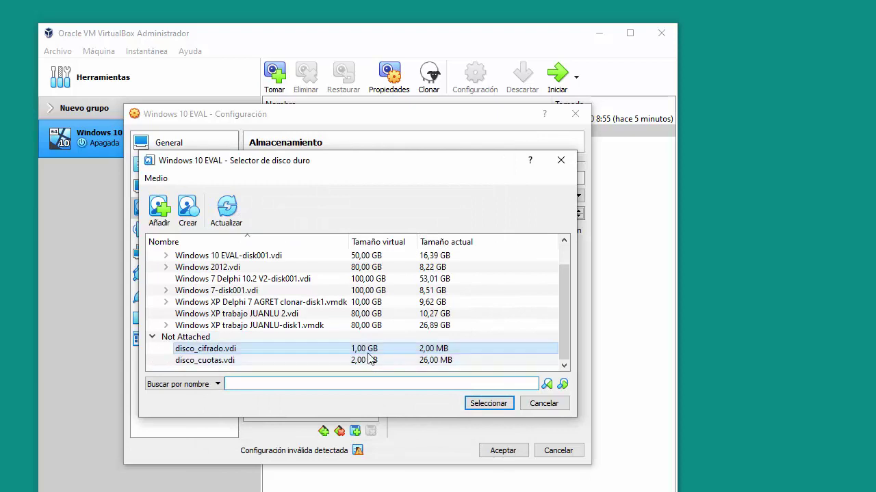
{"action": "left_click", "coordinate": [488, 404]}
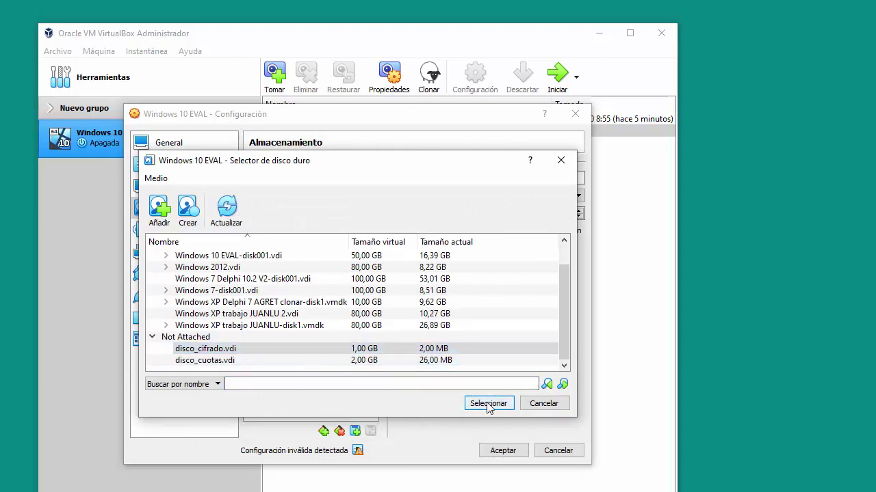
Save the new storage configuration and start the Windows 10 EVAL virtual machine.
{"action": "left_click", "coordinate": [499, 454]}
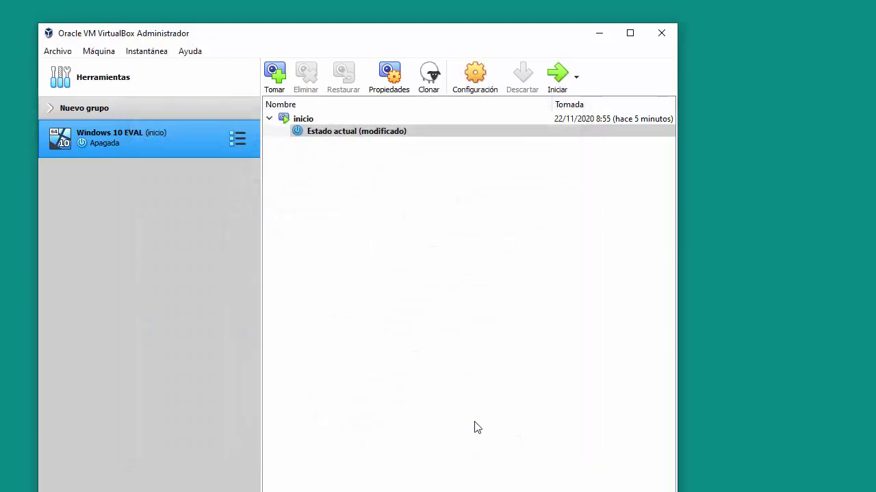
{"action": "double_click", "coordinate": [167, 139]}
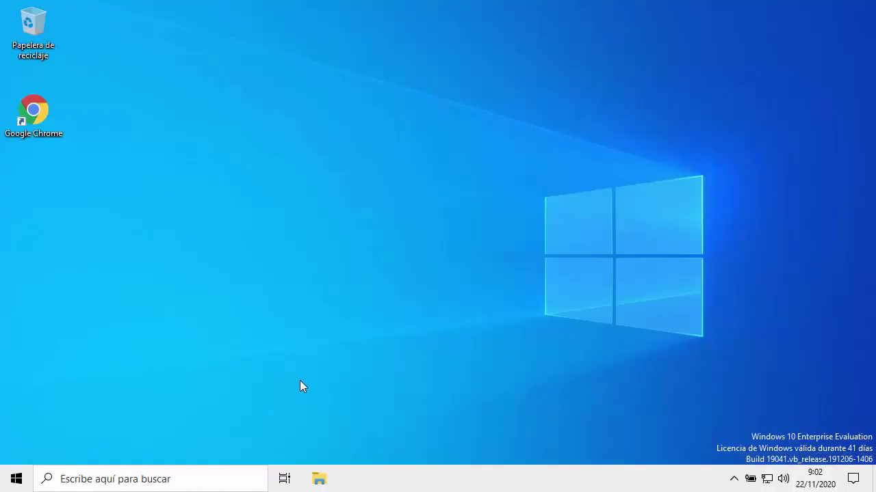
Open Administración de discos and initialize the new Disco 1 with an MBR partition table.
{"action": "right_click", "coordinate": [15, 480]}
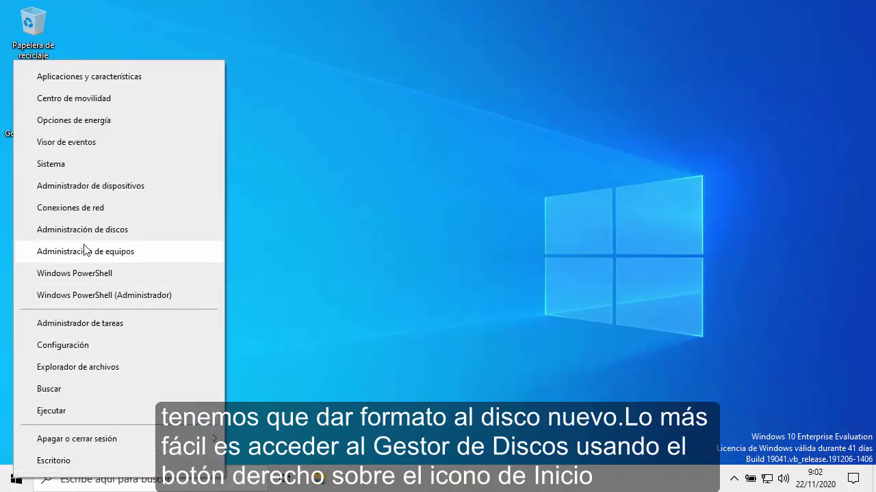
{"action": "left_click", "coordinate": [79, 233]}
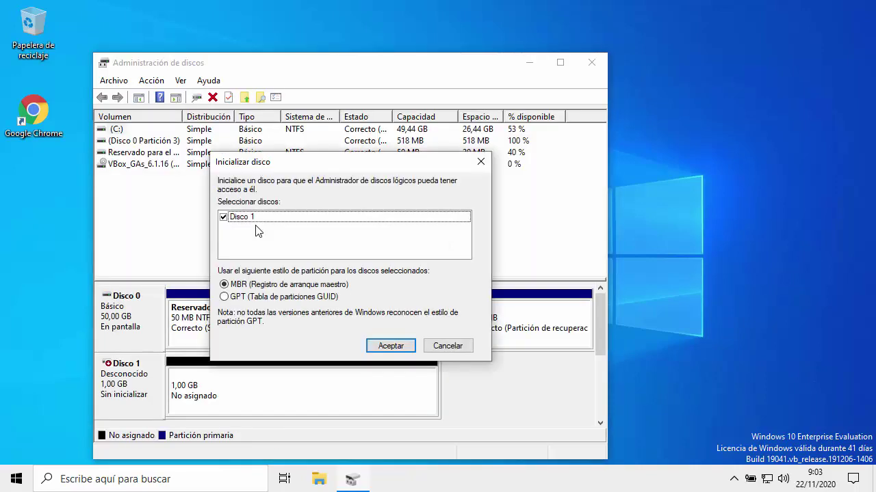
{"action": "left_click", "coordinate": [389, 346]}
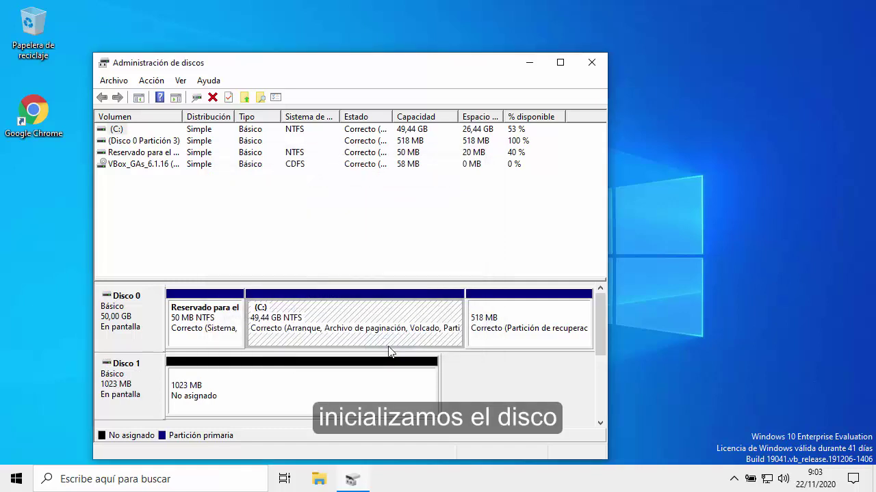
Create a 1021 MB NTFS simple volume labelled PEPE on drive E, then close Disk Management.
{"action": "right_click", "coordinate": [318, 381]}
{"action": "left_click", "coordinate": [368, 272]}
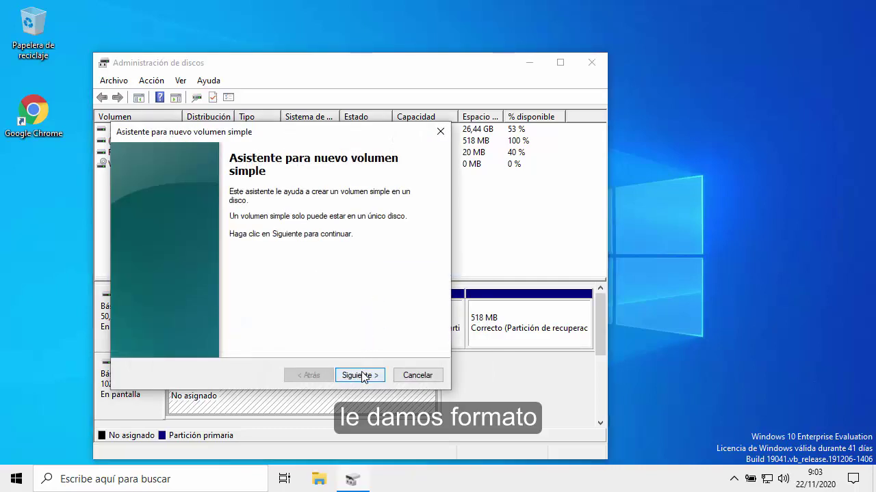
{"action": "left_click", "coordinate": [358, 375]}
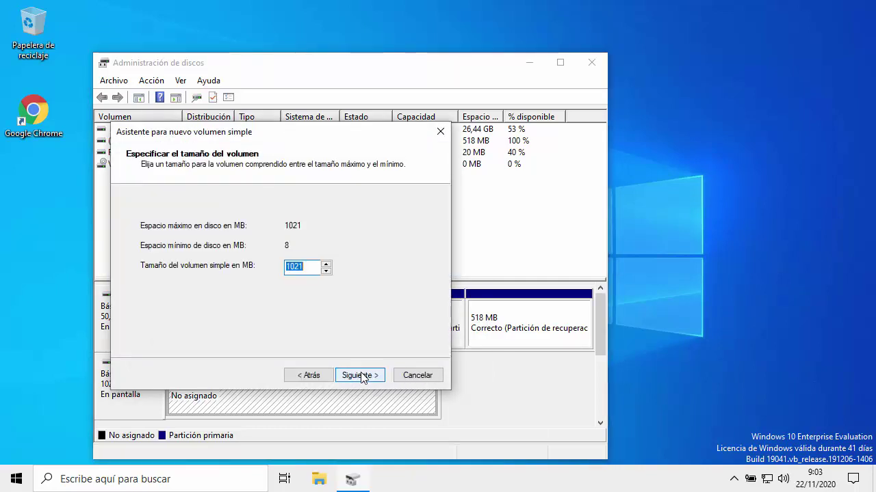
{"action": "left_click", "coordinate": [362, 375]}
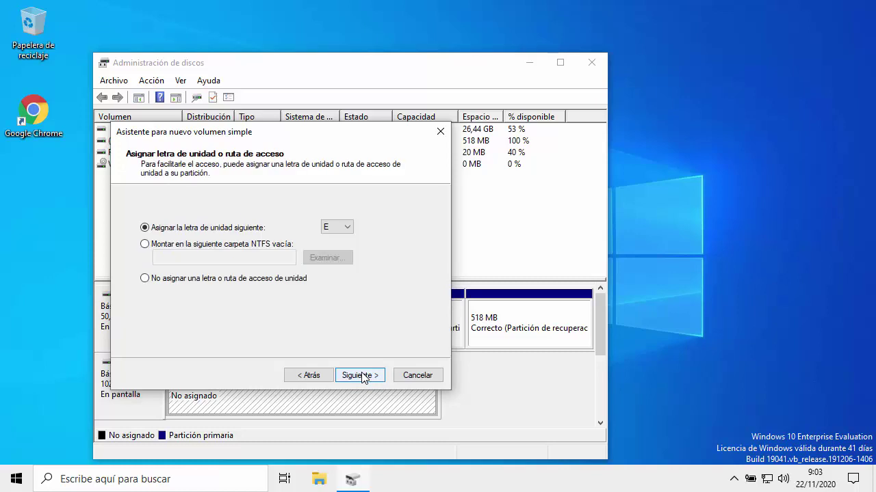
{"action": "left_click", "coordinate": [362, 375]}
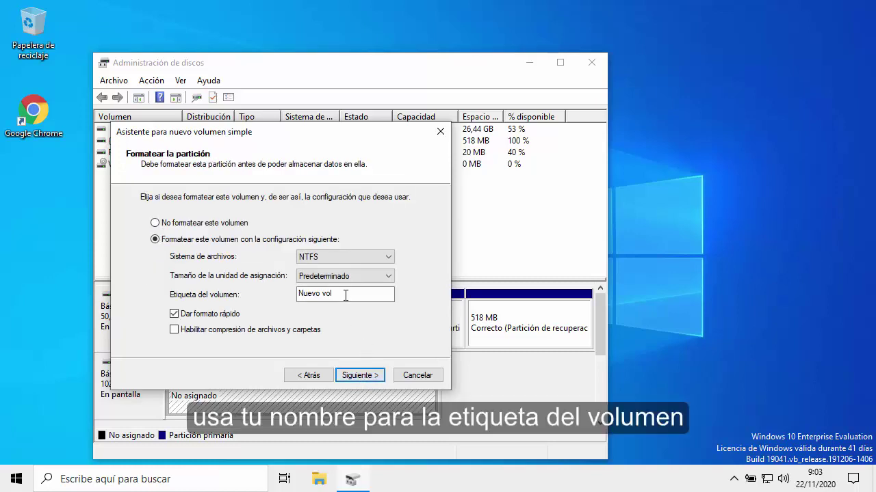
{"action": "left_click_drag", "start_coordinate": [343, 295], "coordinate": [290, 294]}
{"action": "type", "text": "PEPE"}
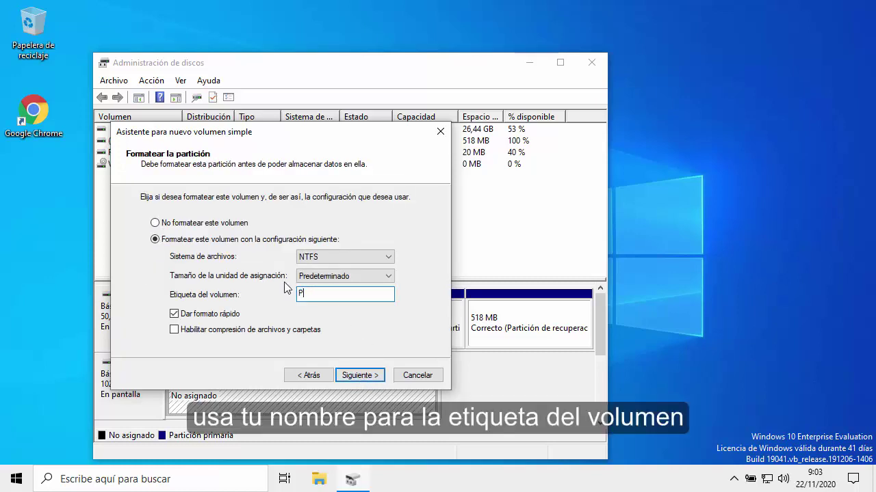
{"action": "left_click", "coordinate": [360, 376]}
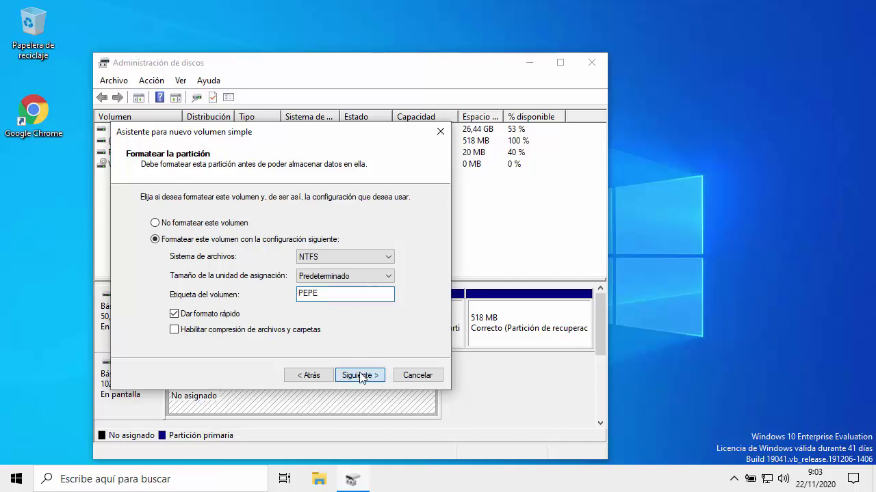
{"action": "left_click", "coordinate": [359, 375]}
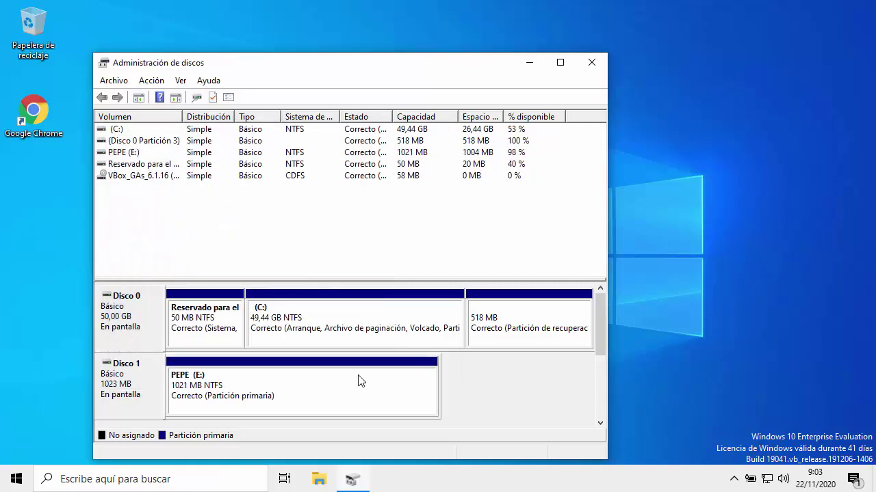
{"action": "left_click", "coordinate": [591, 64]}
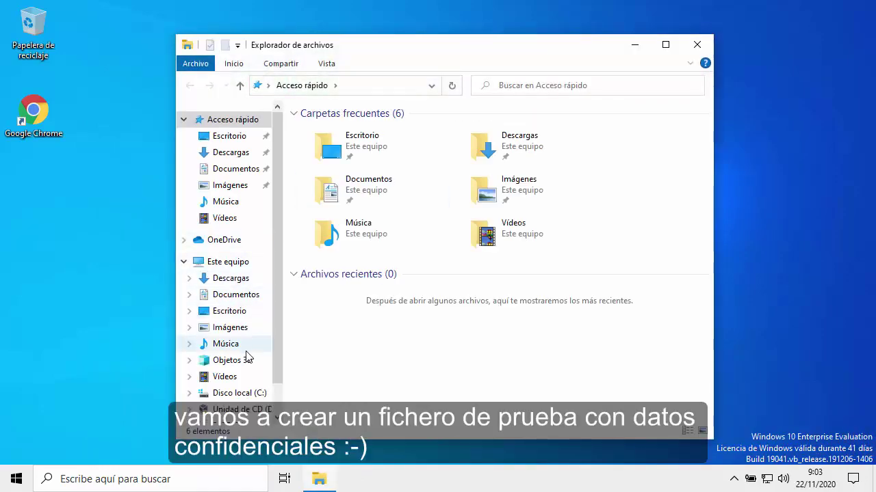
On PEPE (E:), create a new text document named datos_confidenciales.txt and open it.
{"action": "scroll", "coordinate": [248, 357], "scroll_direction": "down", "scroll_amount": 1}
{"action": "left_click", "coordinate": [235, 383]}
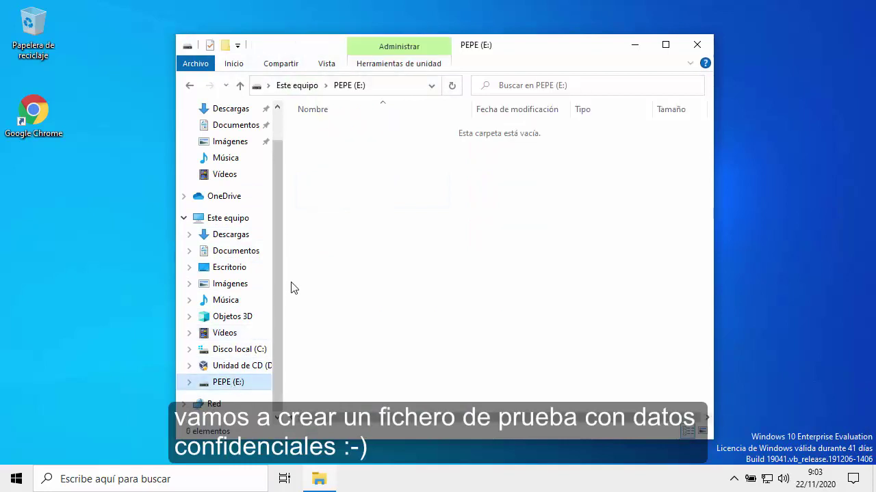
{"action": "right_click", "coordinate": [319, 158]}
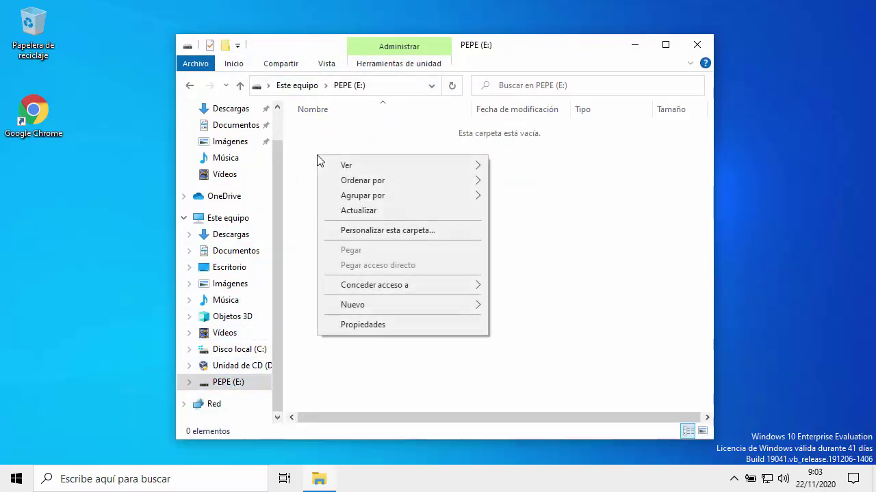
{"action": "mouse_move", "coordinate": [455, 309]}
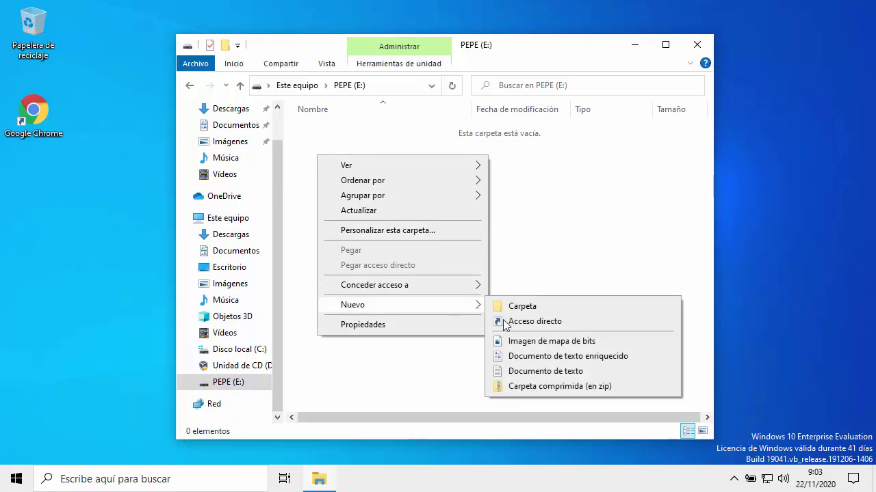
{"action": "left_click", "coordinate": [538, 373]}
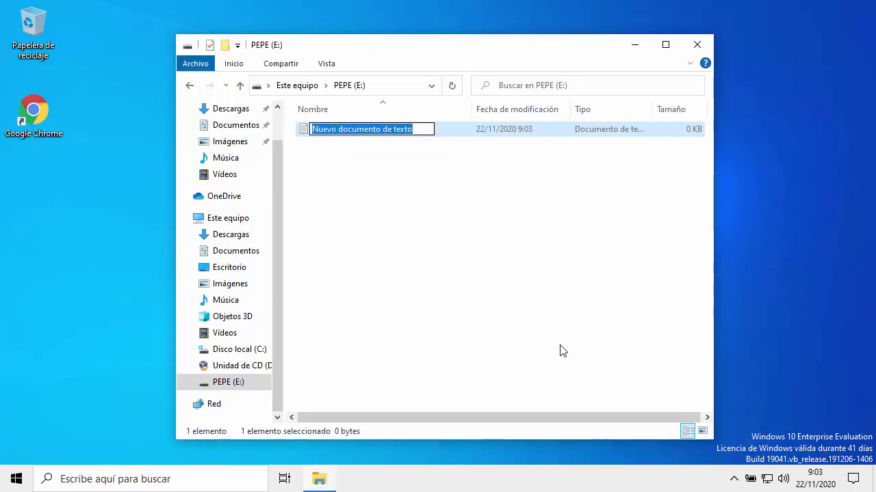
{"action": "type", "text": "datos_confi"}
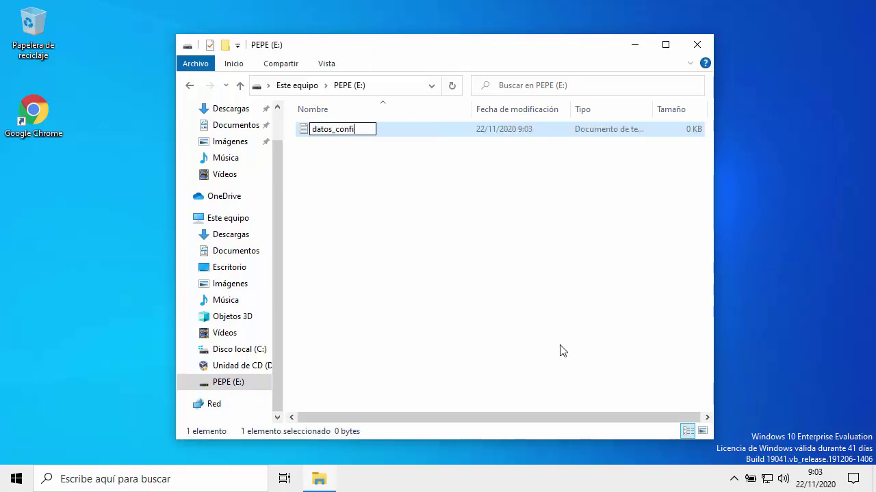
{"action": "type", "text": "denciales.txt"}
{"action": "key", "text": "Return"}
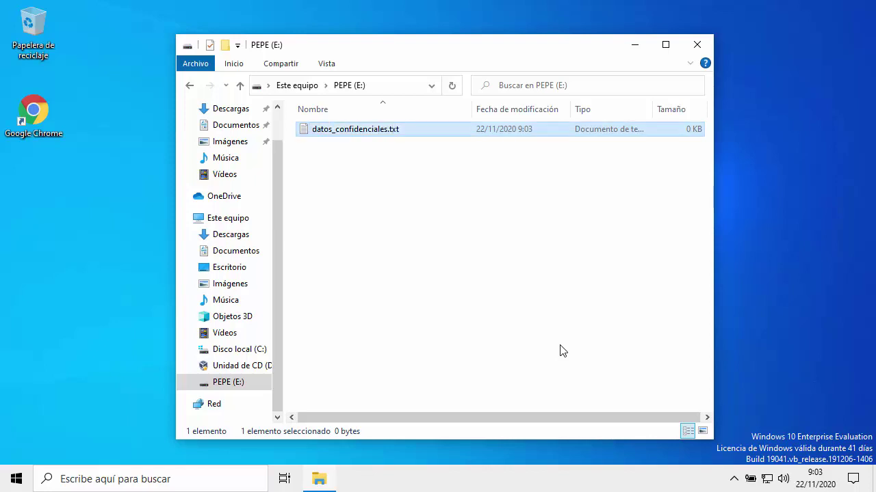
{"action": "key", "text": "Return"}
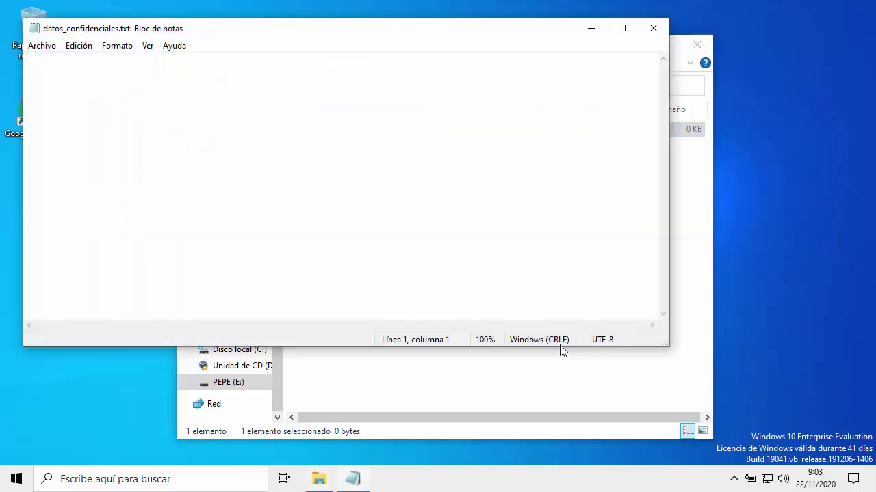
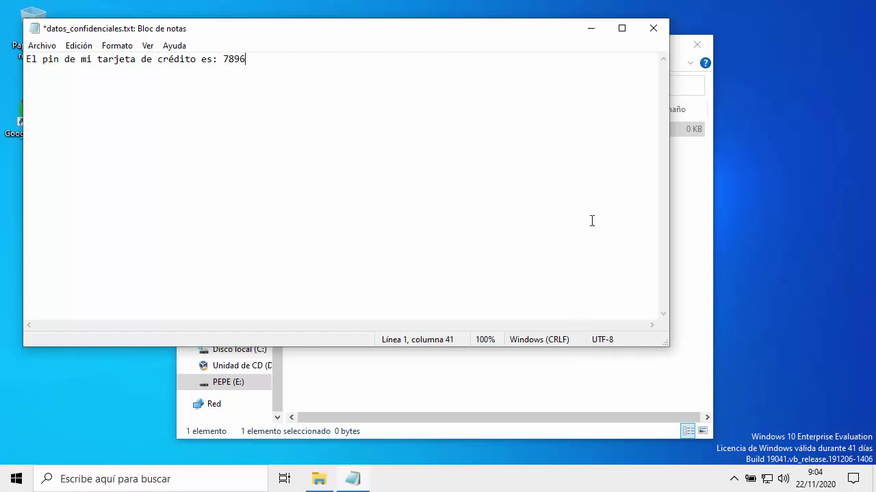
Write a sentence stating the credit card PIN into the file, then close Bloc de notas, saving it.
{"action": "left_click", "coordinate": [653, 30]}
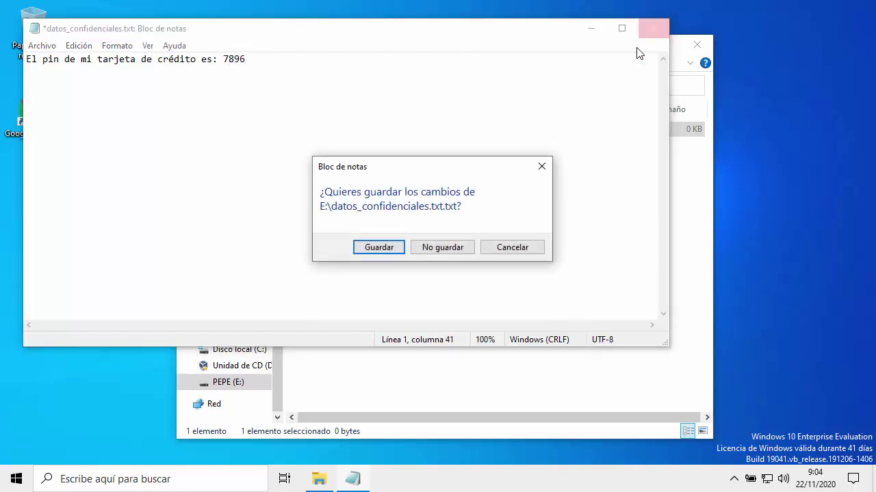
{"action": "left_click", "coordinate": [391, 247]}
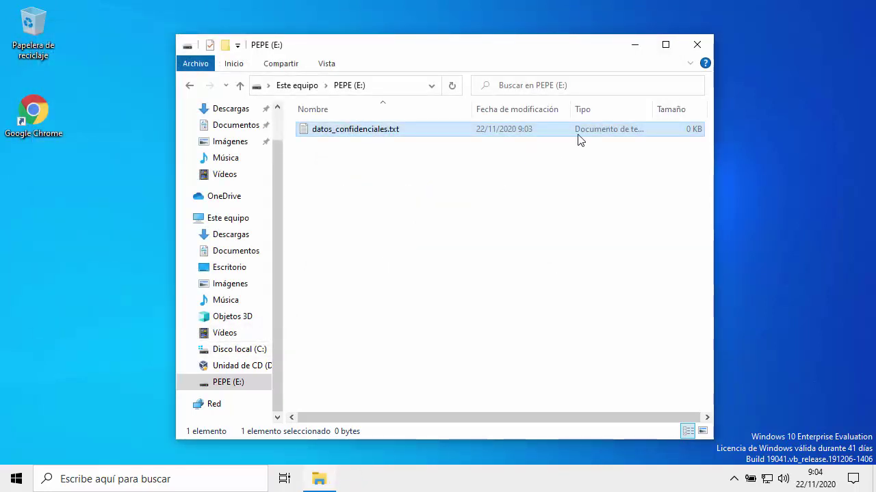
Close Explorer, launch Chrome, search 'diskcryptor download' and open the diskcryptor.org result.
{"action": "left_click", "coordinate": [694, 50]}
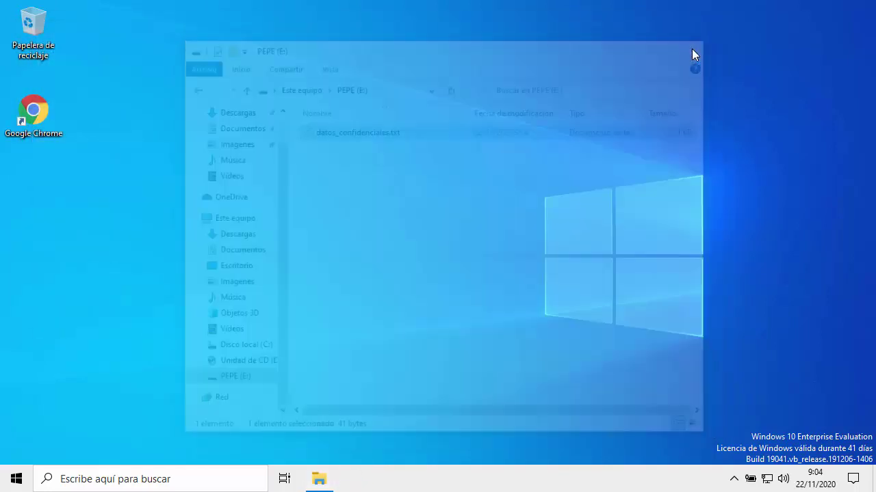
{"action": "double_click", "coordinate": [49, 130]}
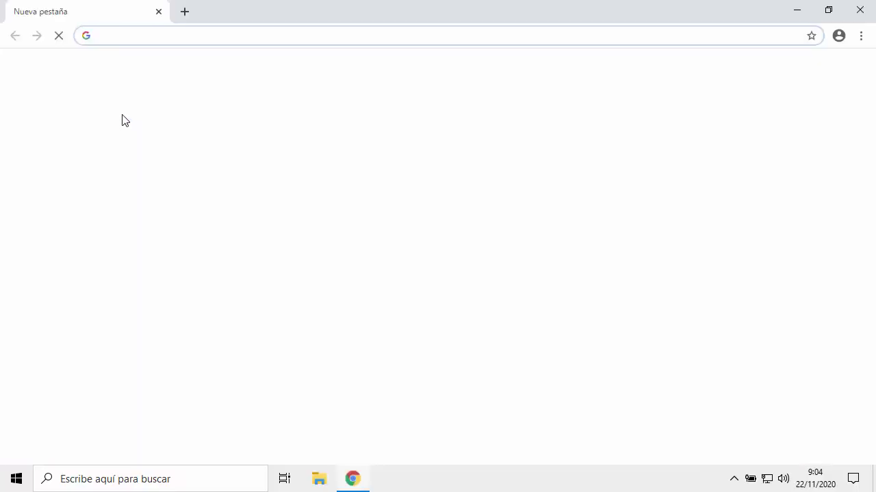
{"action": "type", "text": "disk"}
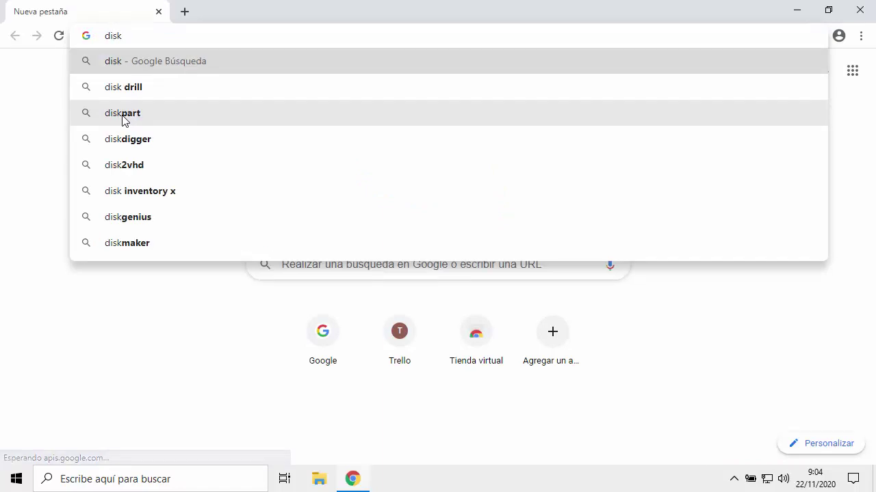
{"action": "type", "text": "crypto"}
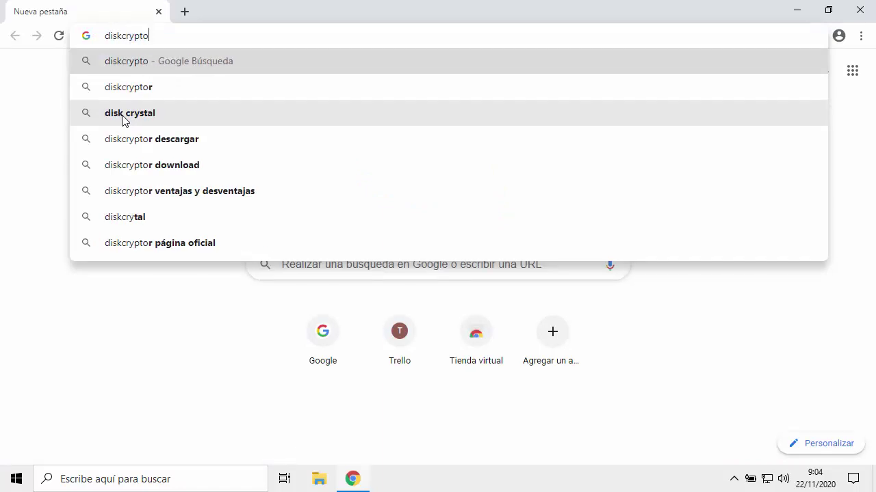
{"action": "type", "text": "r download"}
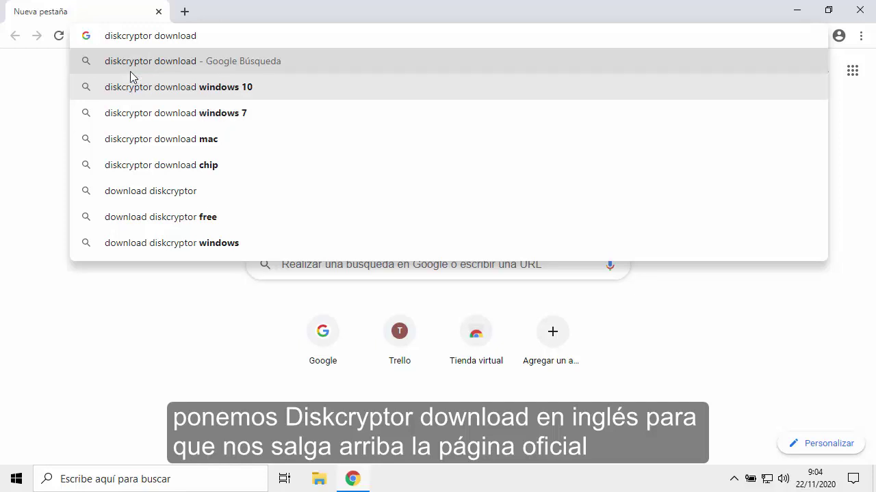
{"action": "left_click", "coordinate": [129, 68]}
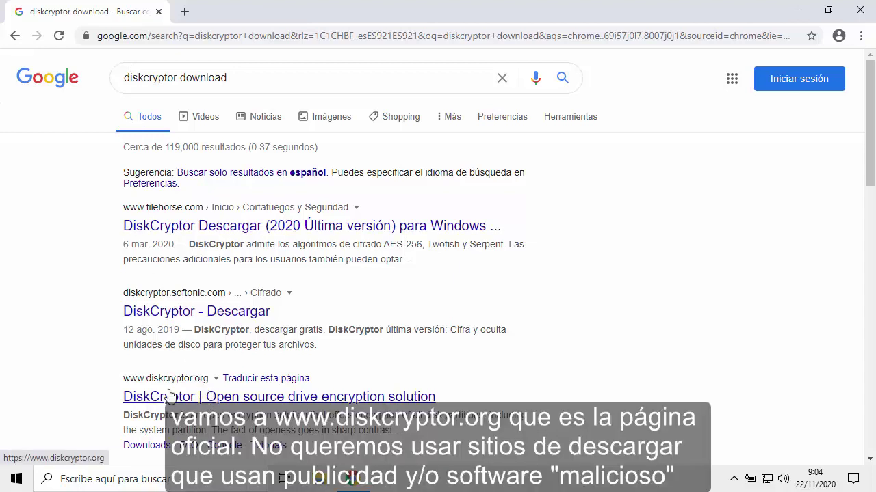
{"action": "left_click", "coordinate": [196, 398]}
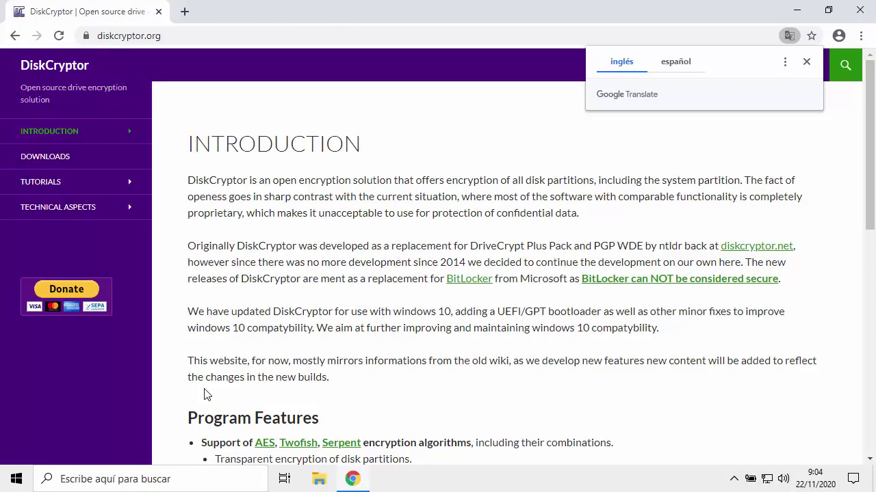
Follow DiskCryptor's downloads link to GitHub and open ntldr's 1.1.846.118 release.
{"action": "left_click", "coordinate": [38, 163]}
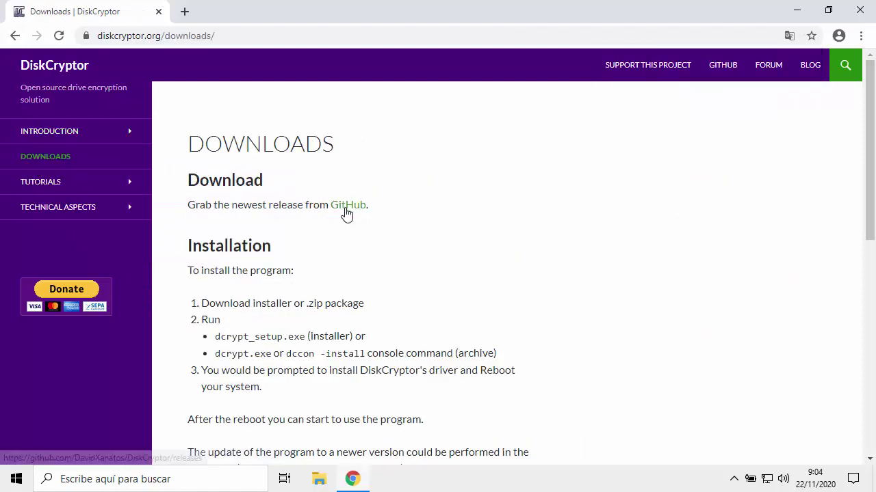
{"action": "left_click", "coordinate": [345, 209]}
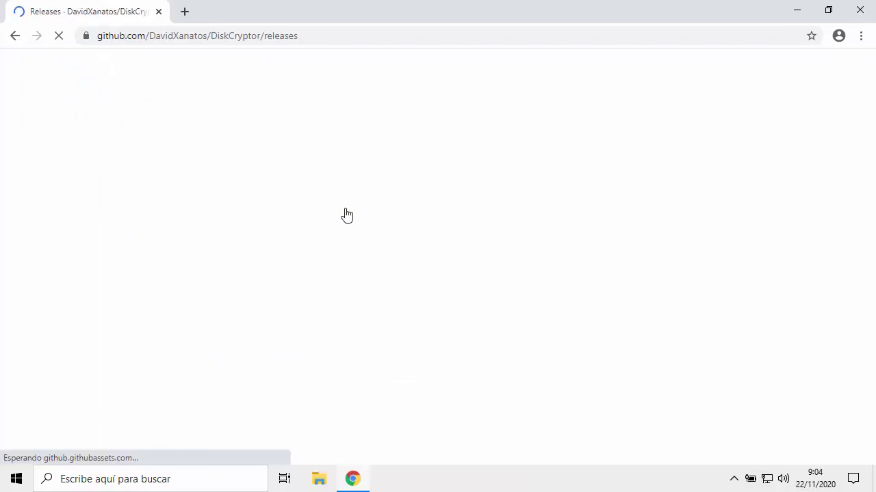
{"action": "scroll", "coordinate": [345, 214], "scroll_direction": "down", "scroll_amount": 2}
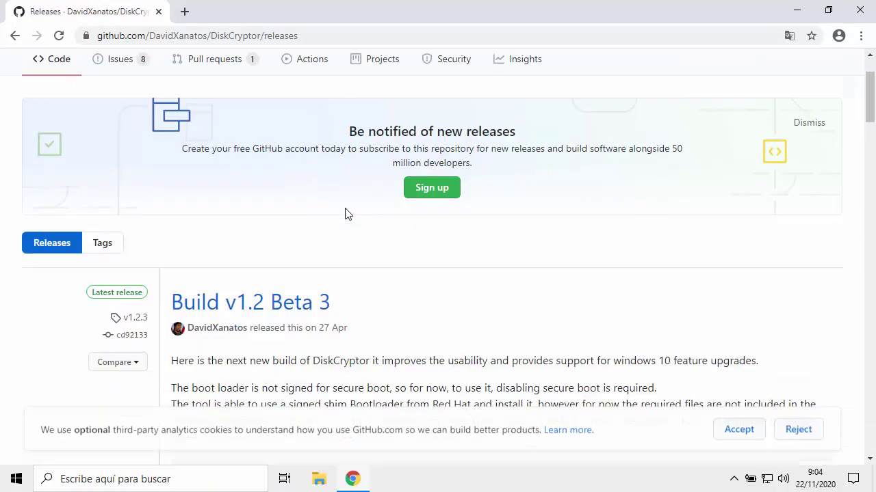
{"action": "scroll", "coordinate": [301, 267], "scroll_direction": "down", "scroll_amount": 5}
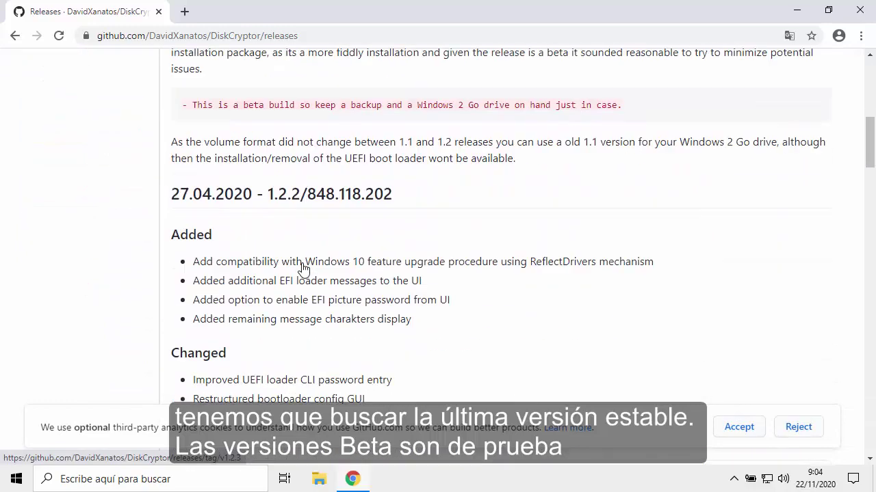
{"action": "scroll", "coordinate": [303, 268], "scroll_direction": "down", "scroll_amount": 8}
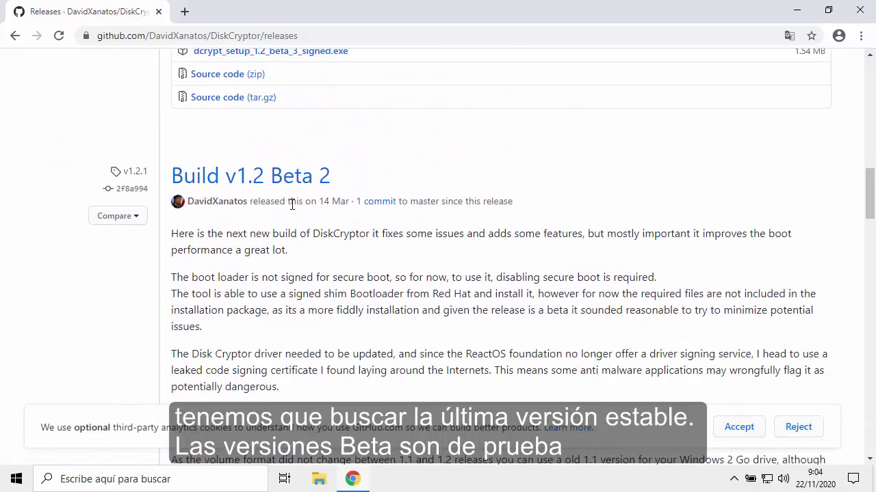
{"action": "scroll", "coordinate": [292, 204], "scroll_direction": "down", "scroll_amount": 7}
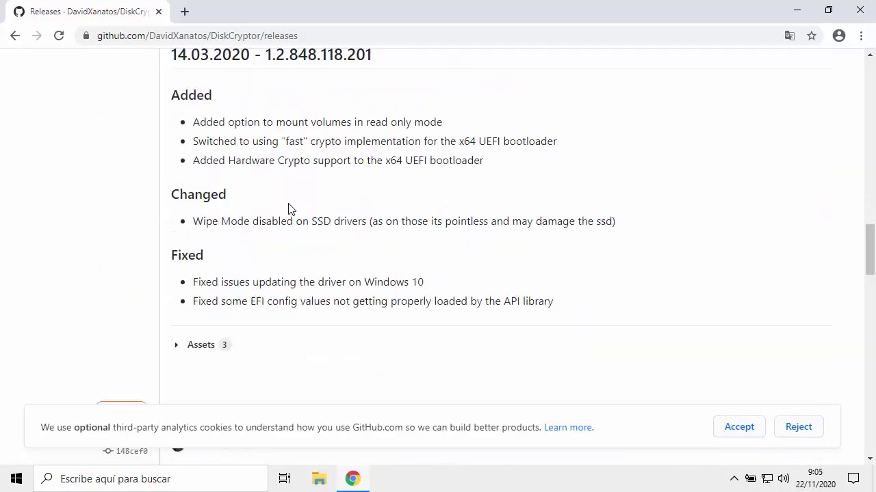
{"action": "scroll", "coordinate": [288, 209], "scroll_direction": "down", "scroll_amount": 6}
{"action": "scroll", "coordinate": [290, 204], "scroll_direction": "down", "scroll_amount": 9}
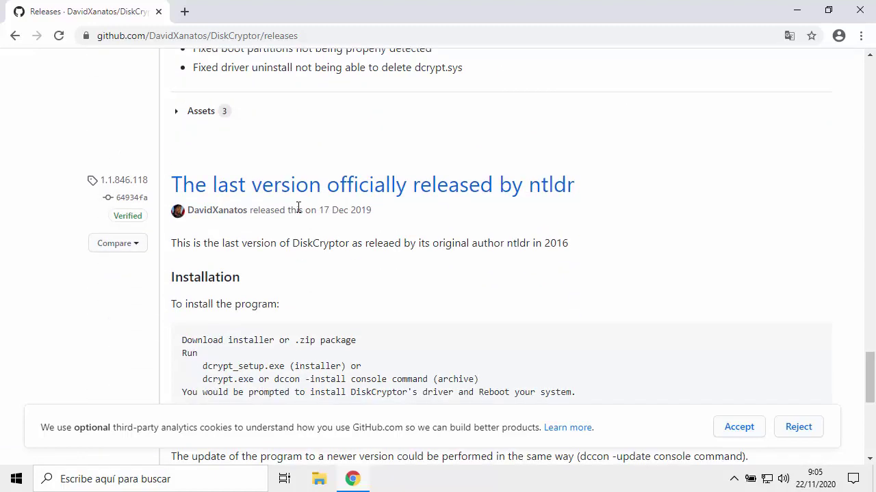
{"action": "left_click", "coordinate": [293, 197]}
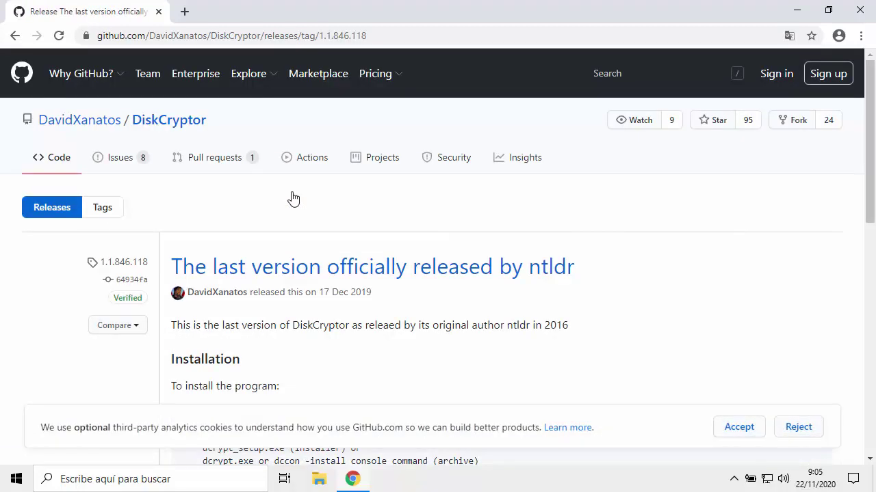
Download dcrypt_setup_1.1.846.118.exe from the release's Assets list.
{"action": "scroll", "coordinate": [293, 198], "scroll_direction": "down", "scroll_amount": 7}
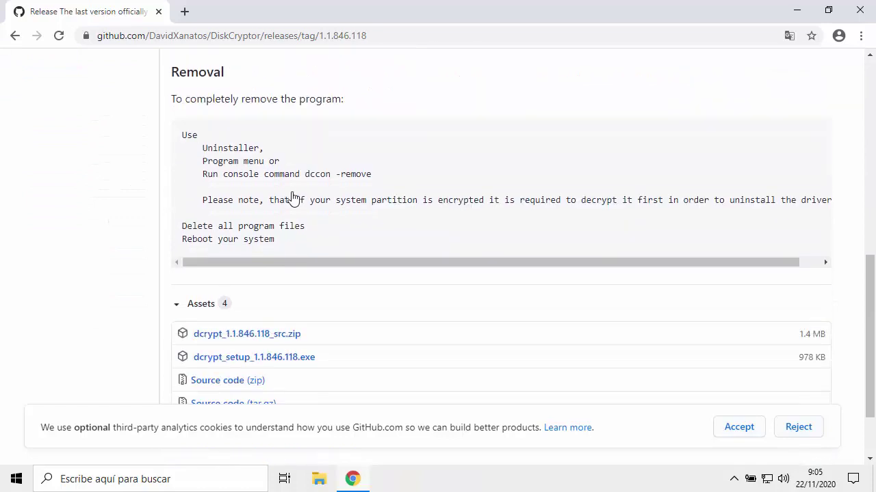
{"action": "scroll", "coordinate": [293, 198], "scroll_direction": "down", "scroll_amount": 1}
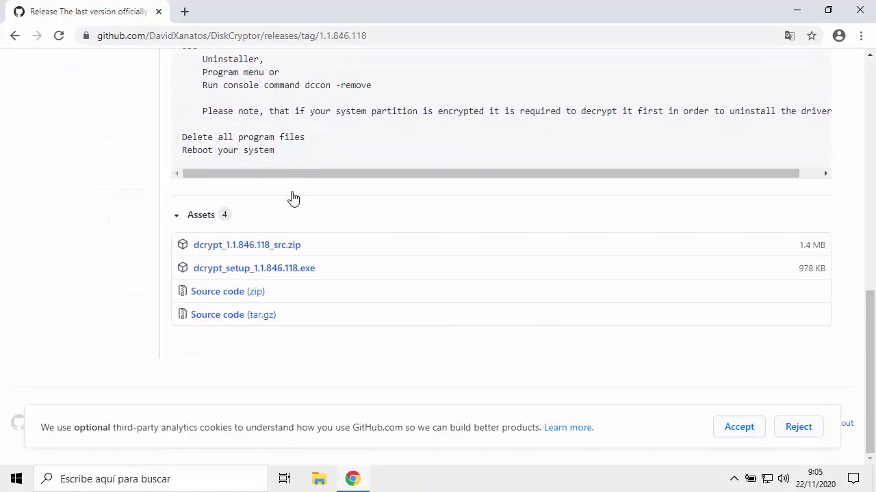
{"action": "left_click", "coordinate": [296, 273]}
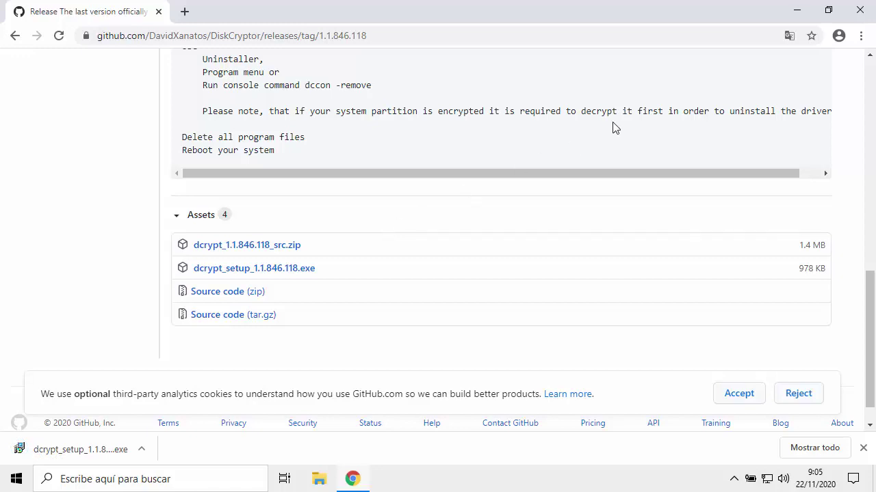
Close Chrome, run dcrypt_setup_1.1.846.118 from Descargas and approve the UAC prompt.
{"action": "left_click", "coordinate": [860, 9]}
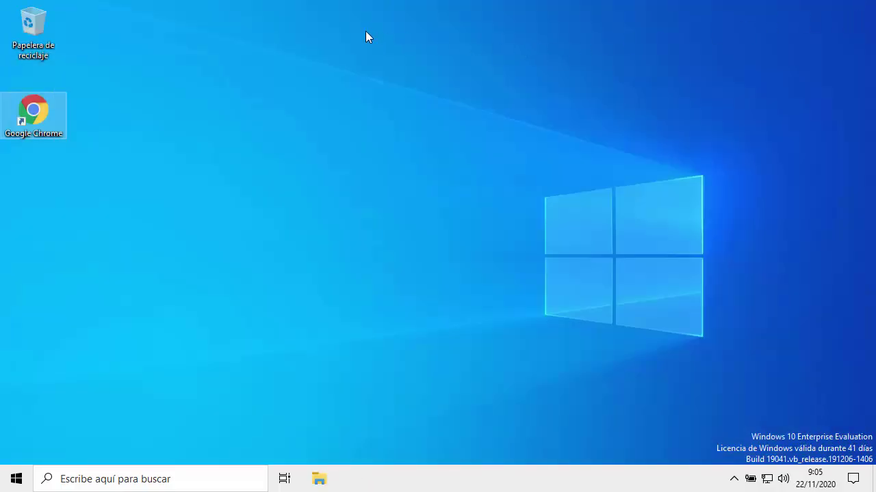
{"action": "key", "text": "super+e"}
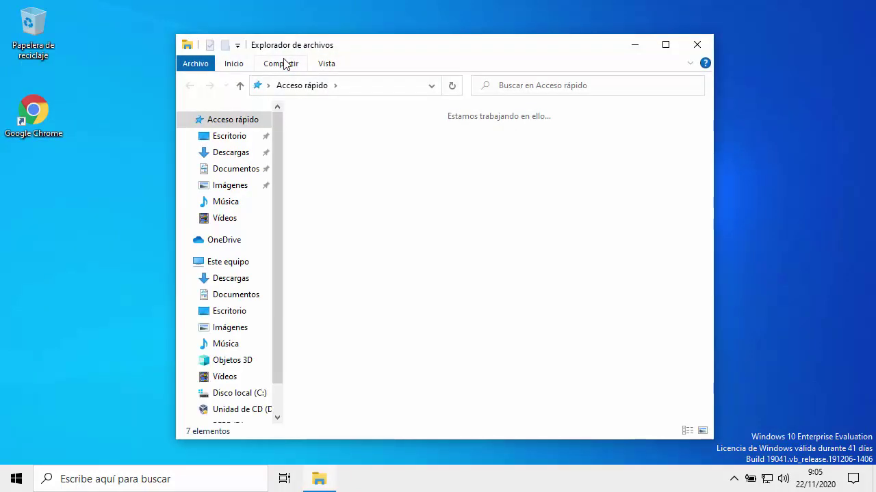
{"action": "left_click", "coordinate": [232, 153]}
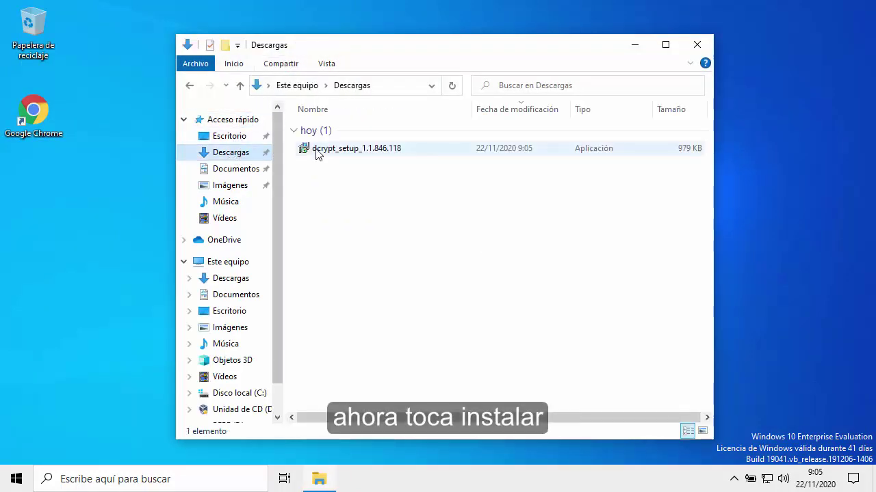
{"action": "double_click", "coordinate": [318, 153]}
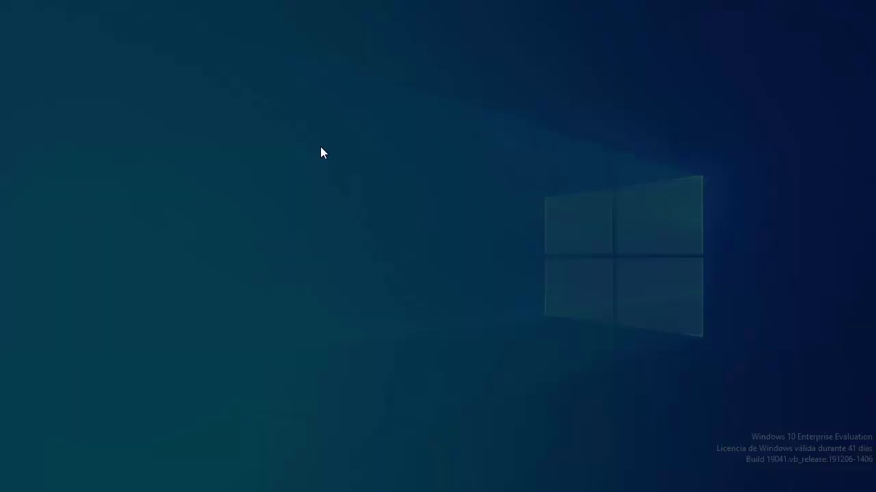
{"action": "left_click", "coordinate": [364, 329]}
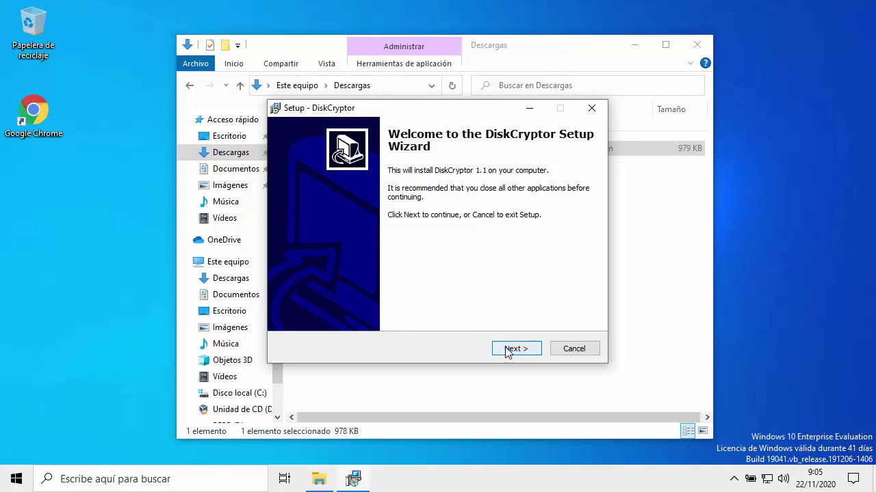
Accept the license and install DiskCryptor to C:\Program Files\dcrypt with a desktop icon, restarting on finish.
{"action": "left_click", "coordinate": [507, 350]}
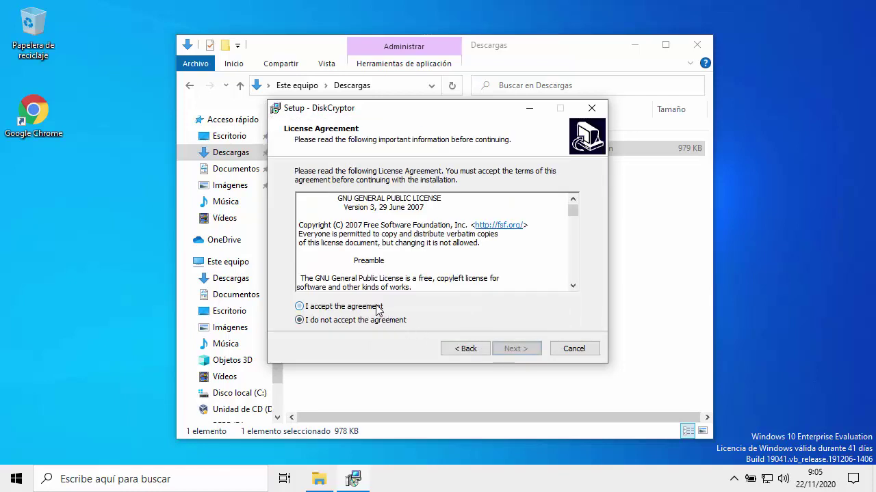
{"action": "left_click", "coordinate": [377, 308]}
{"action": "left_click", "coordinate": [510, 350]}
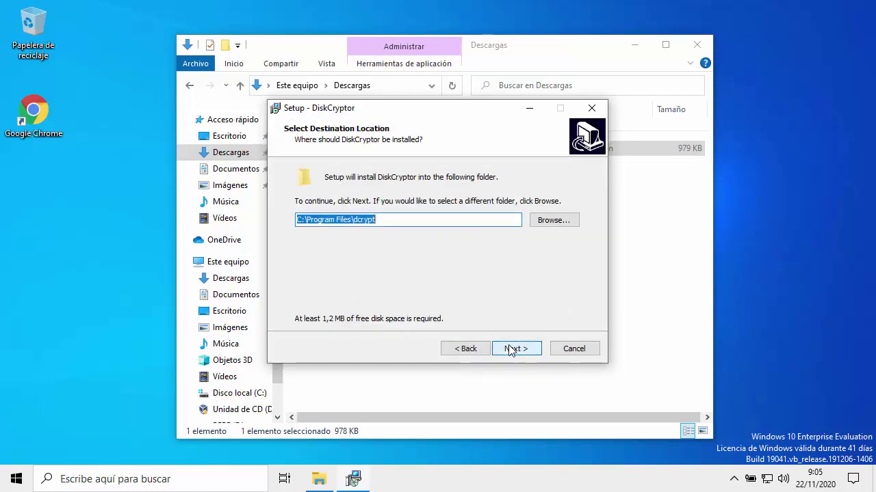
{"action": "left_click", "coordinate": [511, 349]}
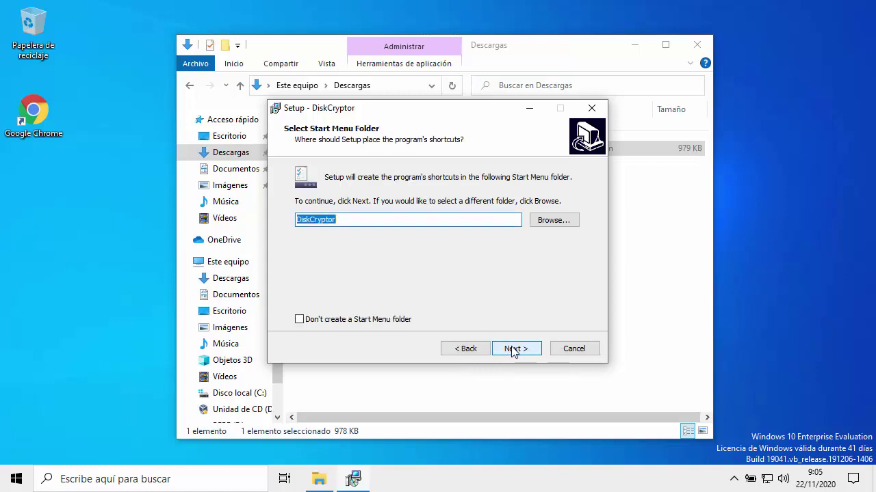
{"action": "left_click", "coordinate": [513, 349]}
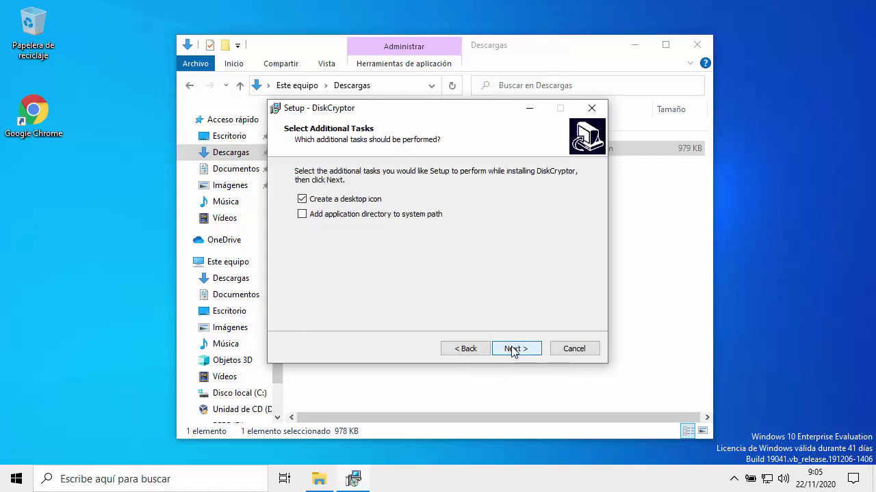
{"action": "left_click", "coordinate": [513, 350]}
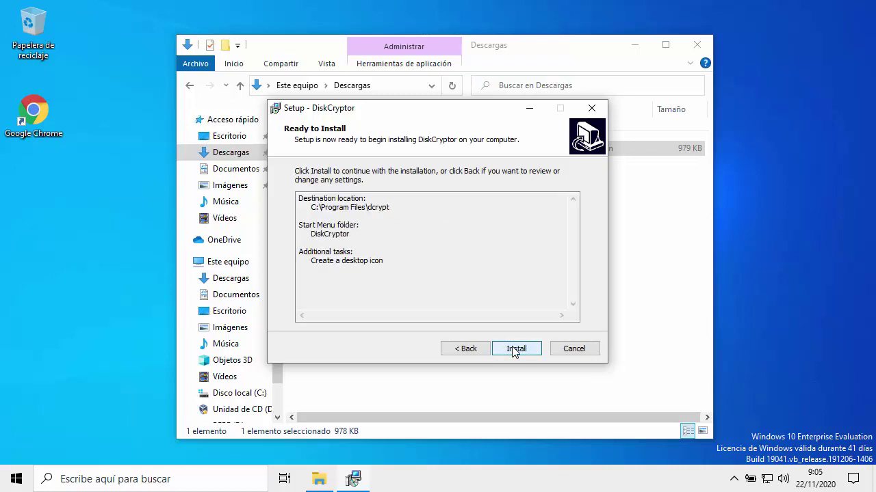
{"action": "left_click", "coordinate": [515, 349]}
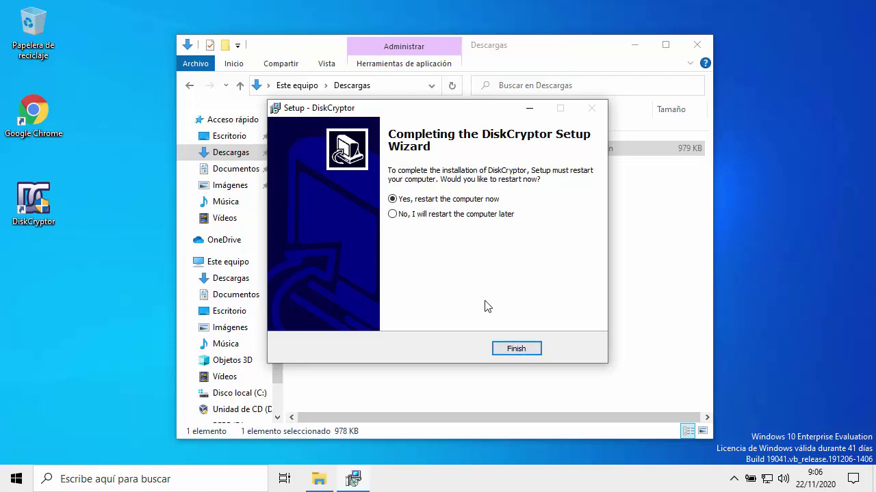
{"action": "left_click", "coordinate": [509, 348]}
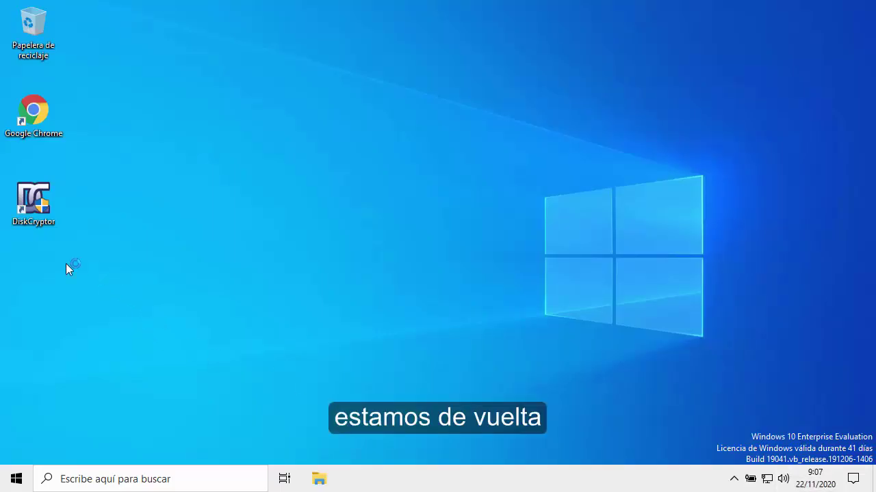
Launch DiskCryptor as administrator and start encryption of the PEPE (E:) volume.
{"action": "double_click", "coordinate": [36, 219]}
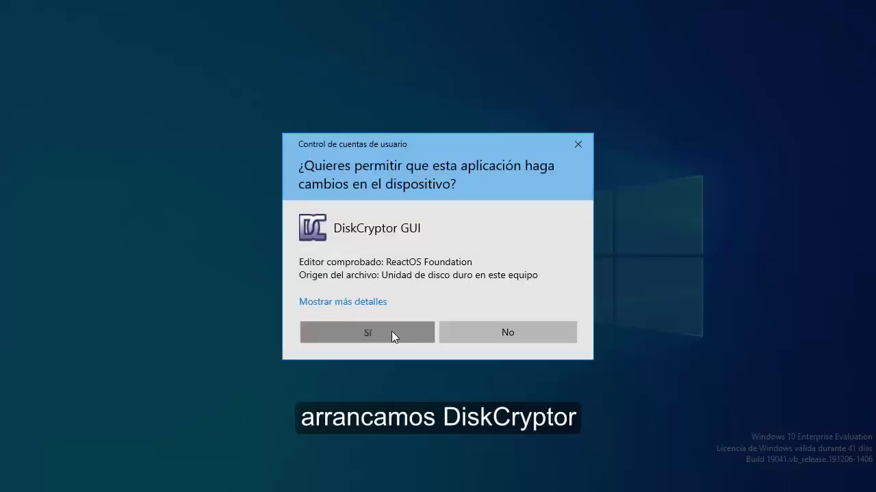
{"action": "left_click", "coordinate": [393, 333]}
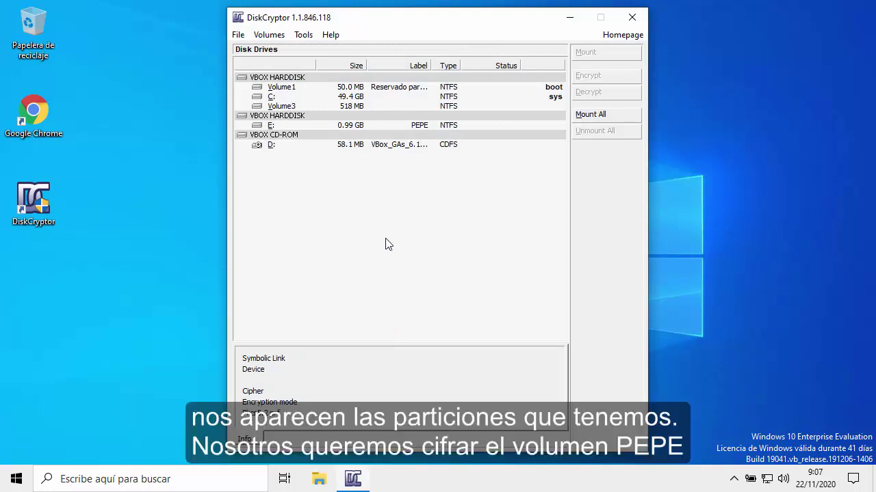
{"action": "left_click", "coordinate": [365, 127]}
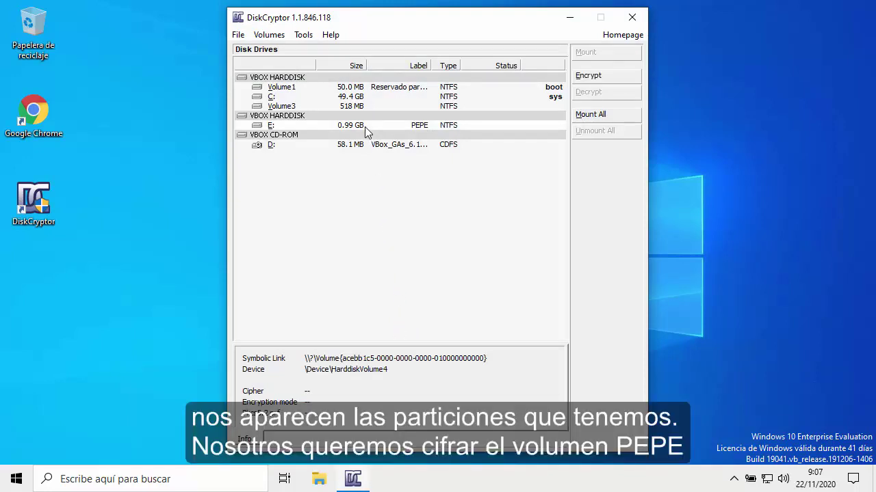
{"action": "left_click", "coordinate": [587, 76]}
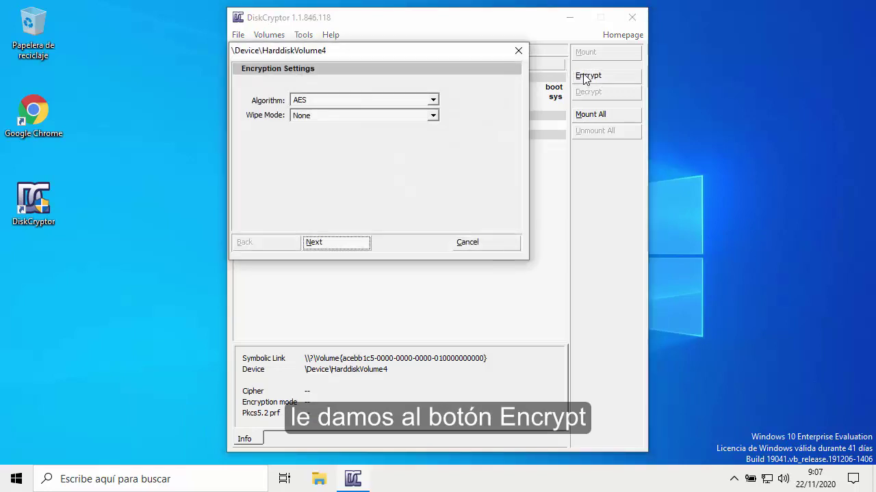
Encrypt PEPE (E:) with AES and no wipe mode, entering and confirming the volume password.
{"action": "left_click", "coordinate": [336, 243]}
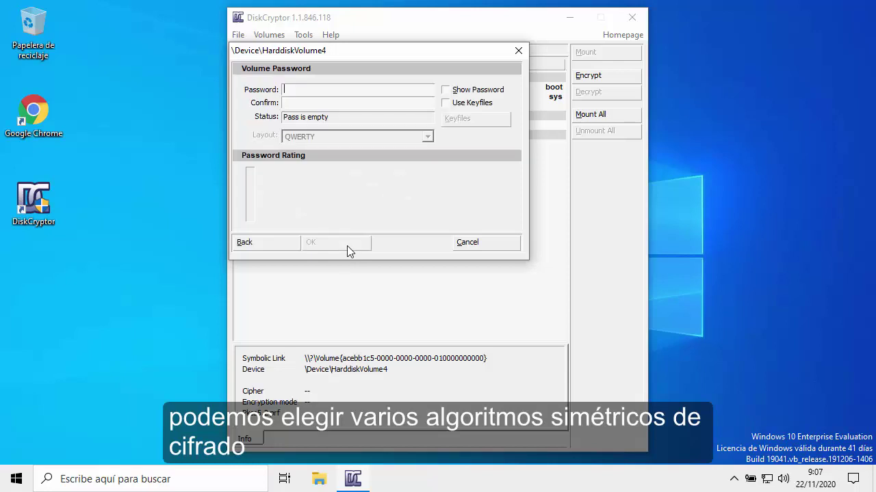
{"action": "type", "text": "**"}
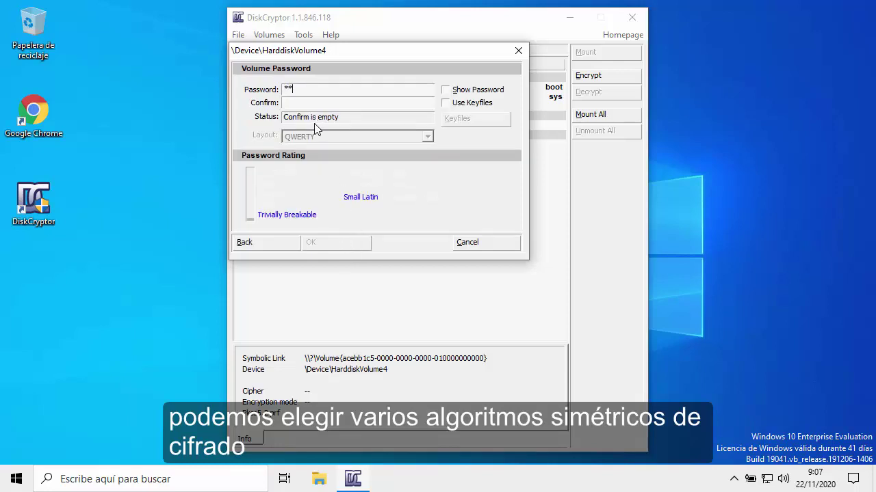
{"action": "type", "text": "***********"}
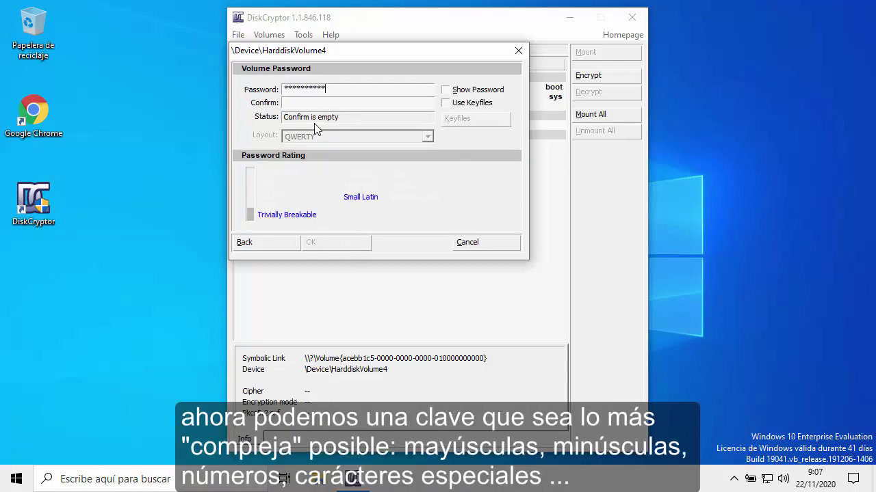
{"action": "key", "text": "Tab"}
{"action": "type", "text": "**"}
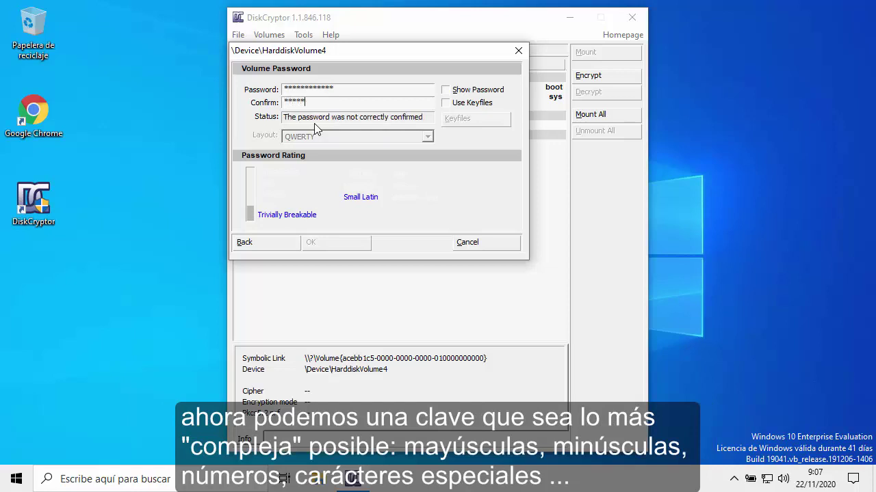
{"action": "type", "text": "*********"}
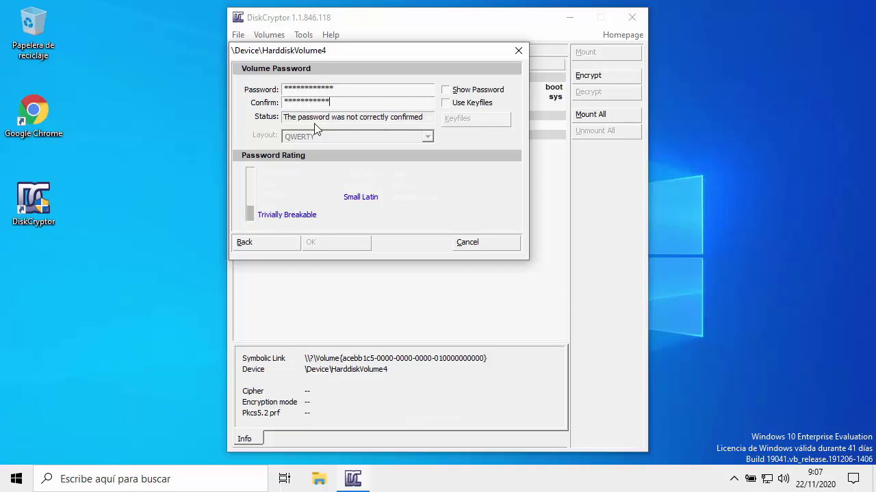
{"action": "type", "text": "*"}
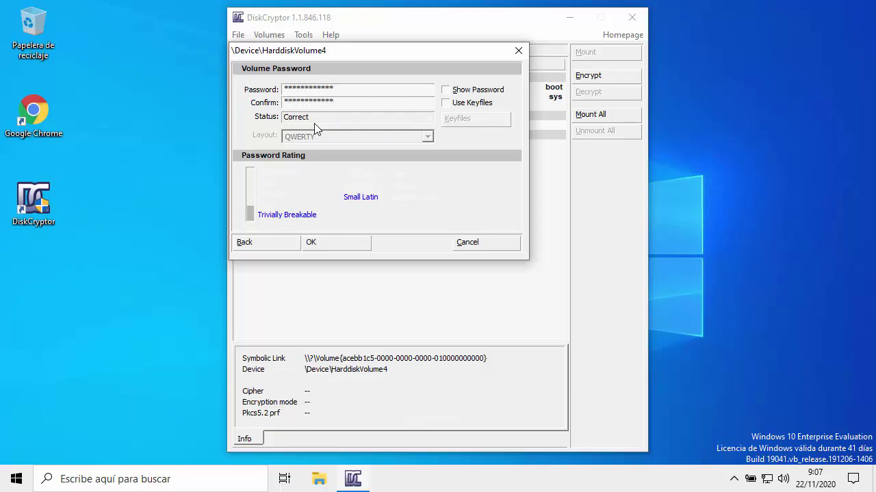
{"action": "left_click", "coordinate": [346, 245]}
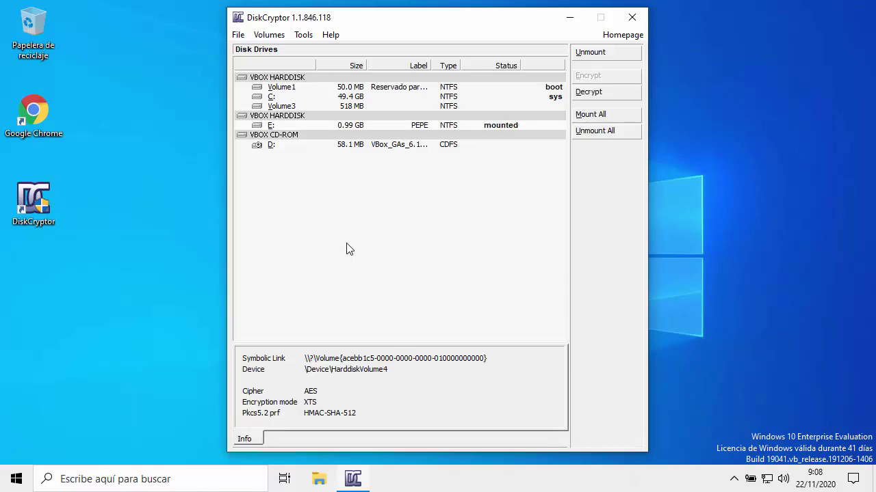
Close DiskCryptor and browse to the PEPE (E:) drive in a new File Explorer window.
{"action": "left_click", "coordinate": [631, 17]}
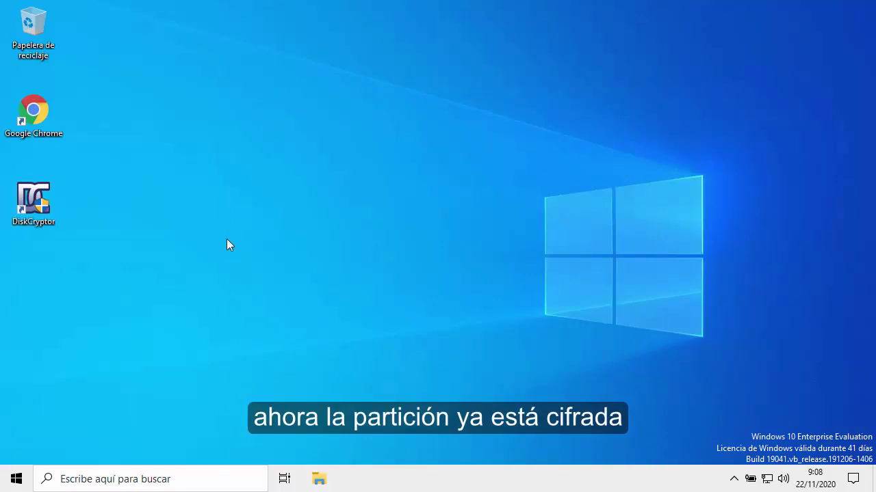
{"action": "key", "text": "super+e"}
{"action": "scroll", "coordinate": [226, 241], "scroll_direction": "down", "scroll_amount": 1}
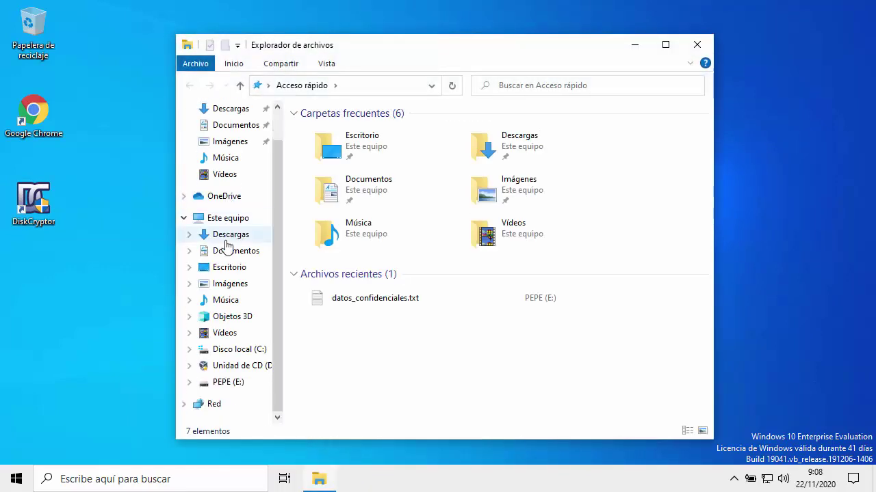
{"action": "left_click", "coordinate": [227, 382]}
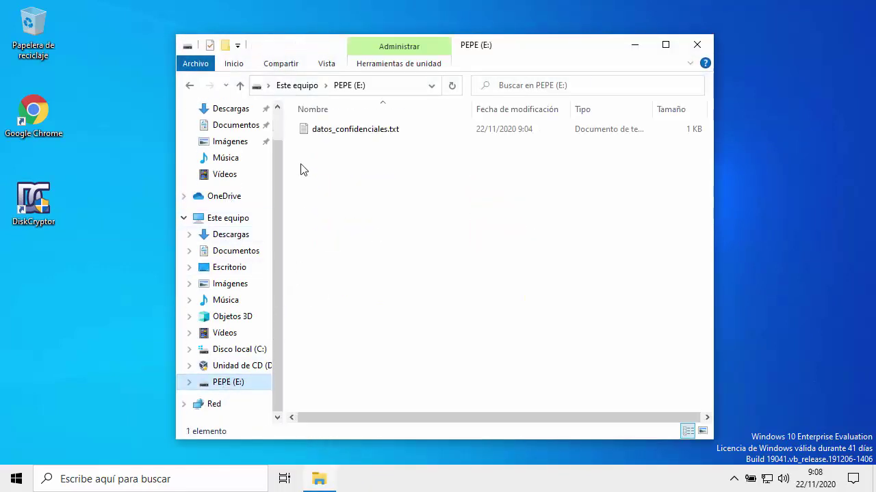
Open datos_confidenciales.txt to confirm it reads, then close Notepad and the PEPE (E:) window.
{"action": "double_click", "coordinate": [307, 132]}
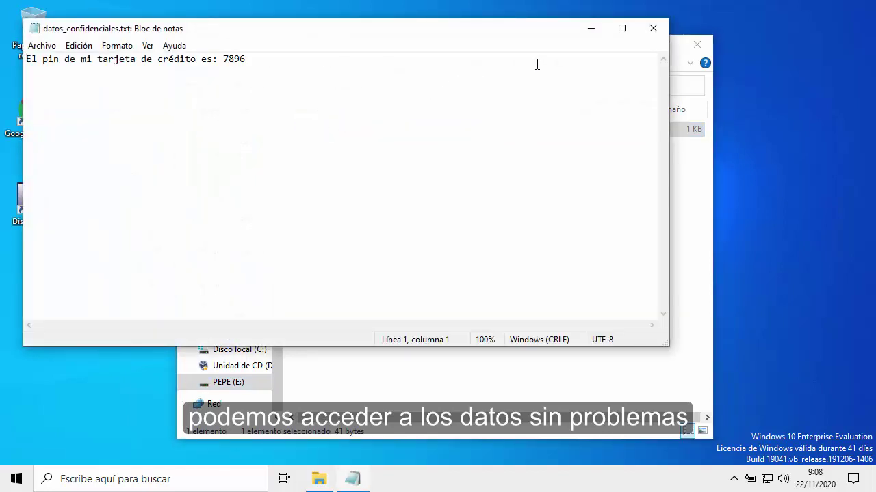
{"action": "left_click", "coordinate": [655, 32]}
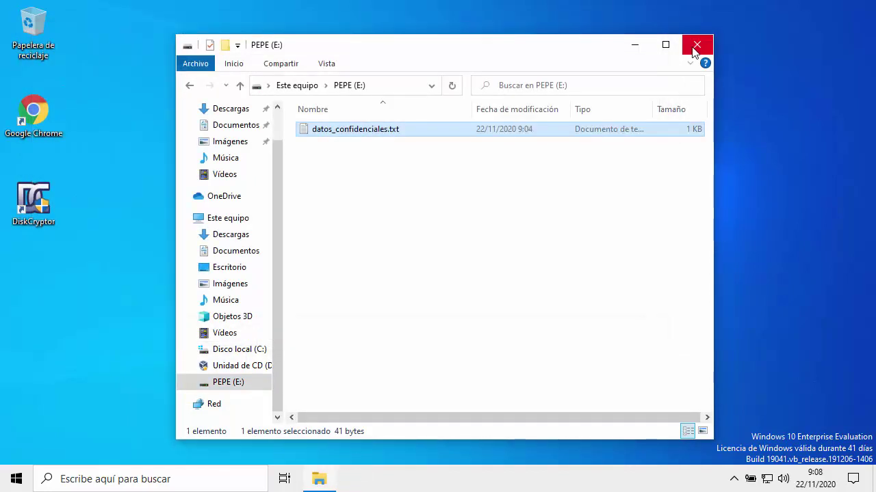
{"action": "left_click", "coordinate": [696, 45]}
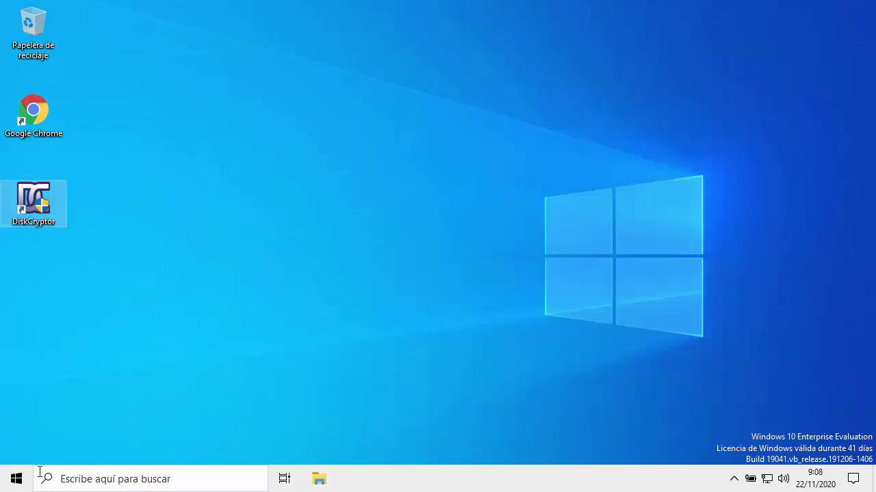
Choose Reiniciar from the Start menu power options.
{"action": "left_click", "coordinate": [17, 479]}
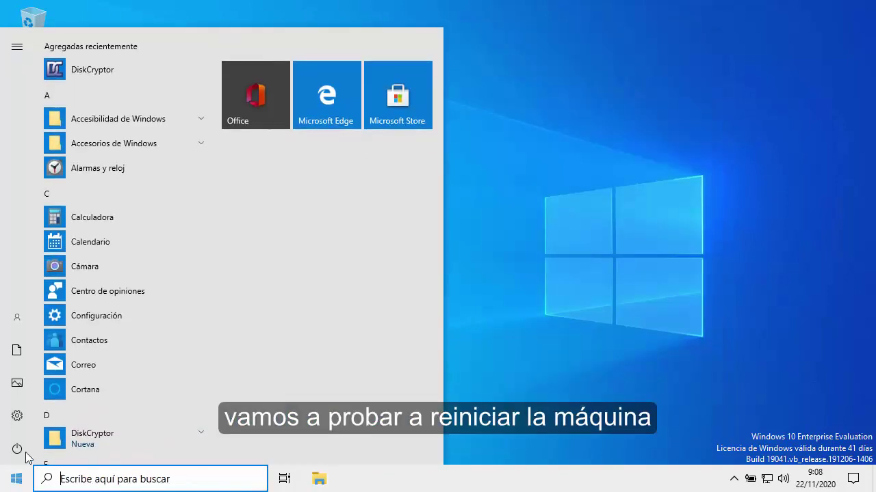
{"action": "left_click", "coordinate": [19, 450]}
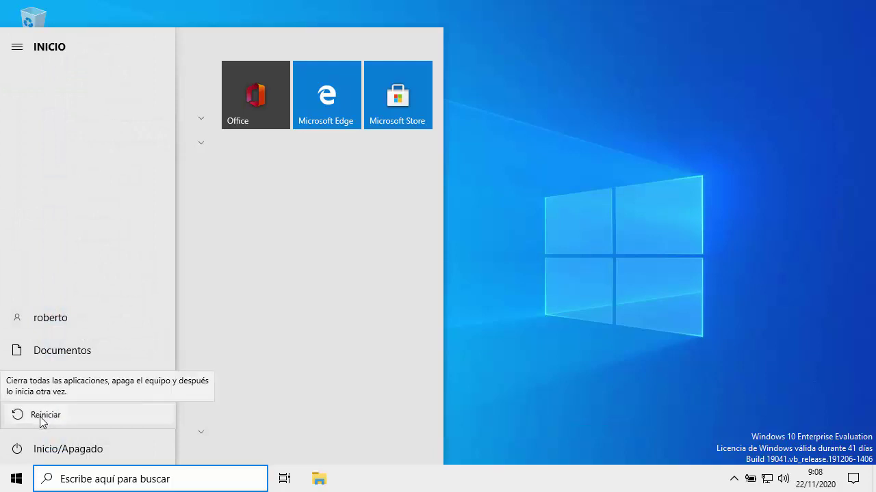
{"action": "left_click", "coordinate": [39, 416]}
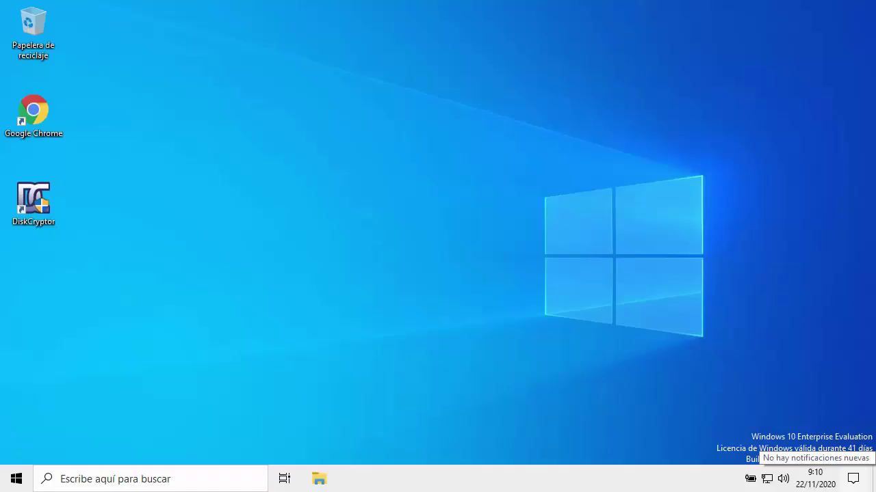
After reboot, try opening drive E:, decline formatting, dismiss the access error and close Explorer.
{"action": "left_click", "coordinate": [318, 482]}
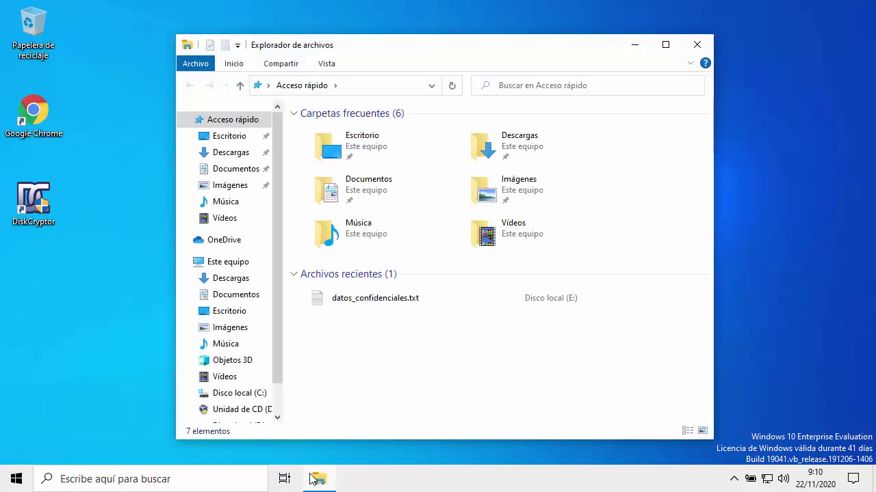
{"action": "scroll", "coordinate": [276, 409], "scroll_direction": "down", "scroll_amount": 1}
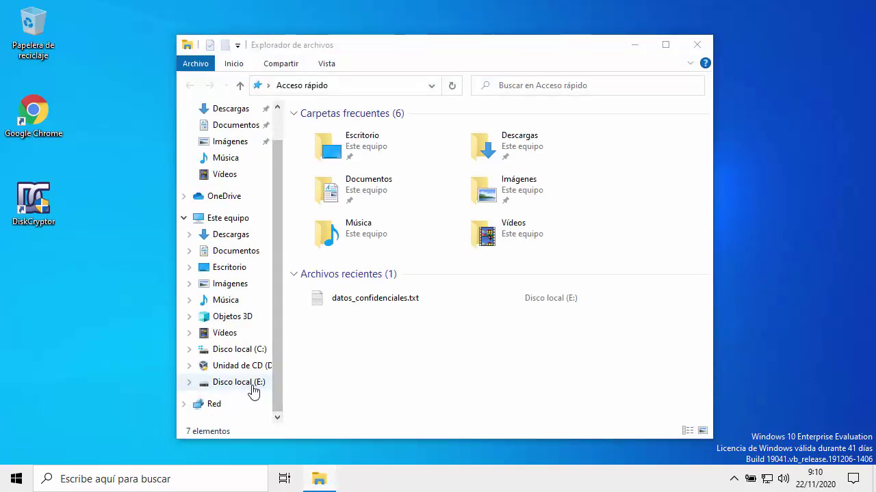
{"action": "left_click", "coordinate": [254, 391]}
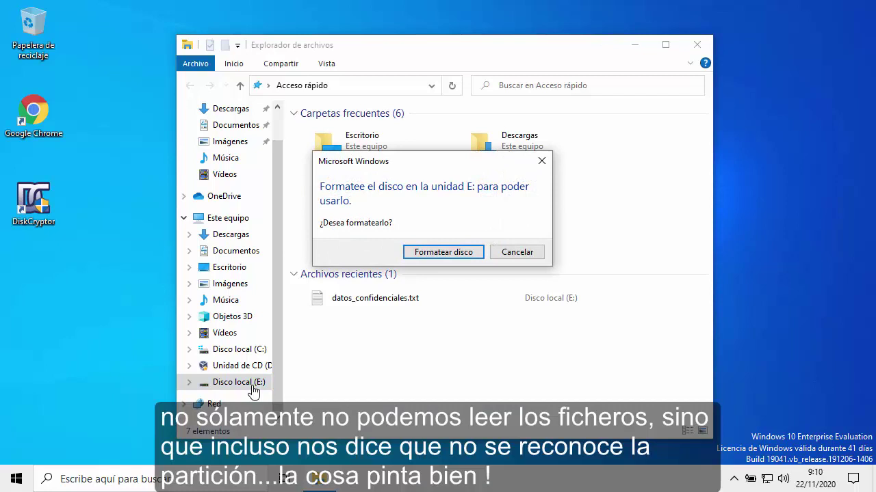
{"action": "left_click", "coordinate": [508, 263]}
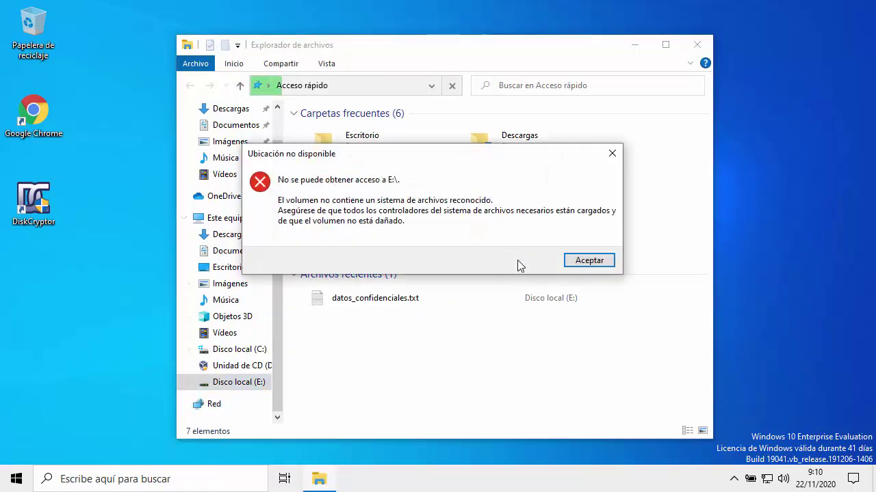
{"action": "left_click", "coordinate": [599, 259]}
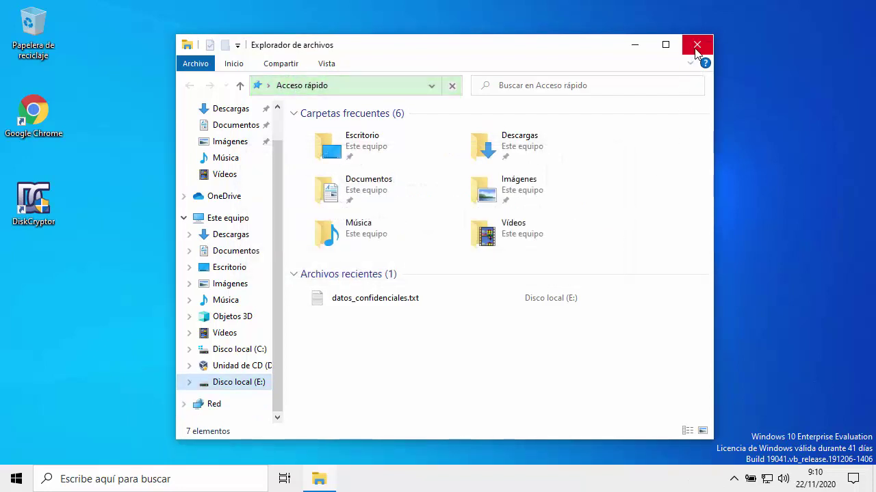
{"action": "left_click", "coordinate": [696, 47]}
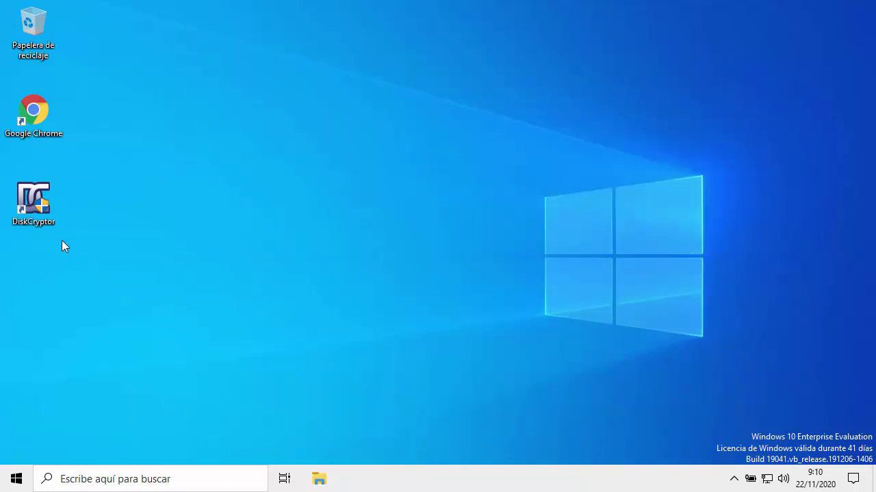
Run DiskCryptor as admin, mount drive E: with its password, then close DiskCryptor.
{"action": "double_click", "coordinate": [40, 212]}
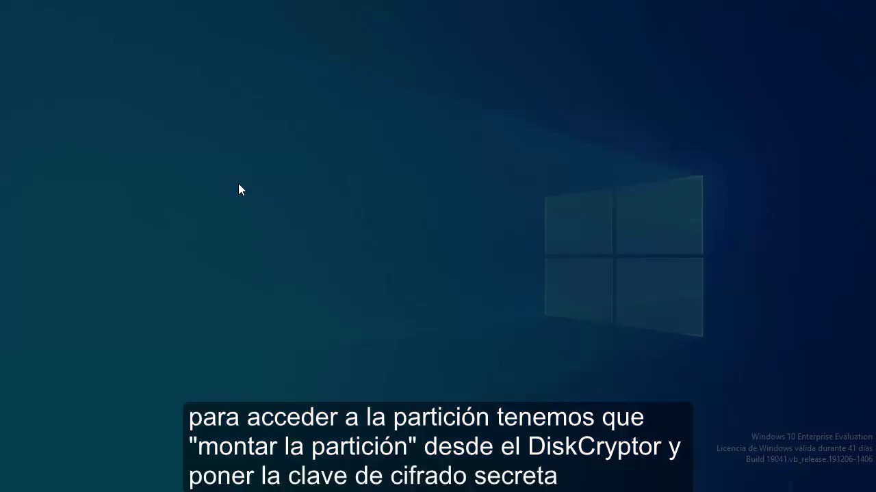
{"action": "left_click", "coordinate": [406, 332]}
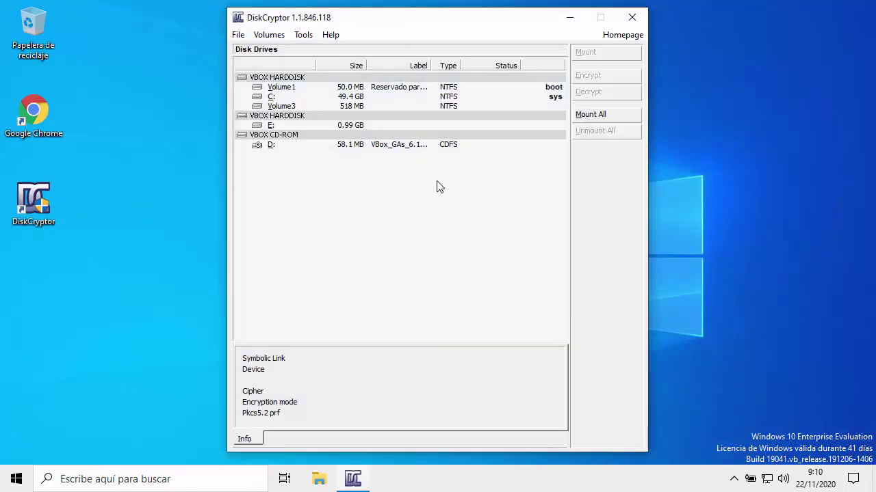
{"action": "left_click", "coordinate": [419, 125]}
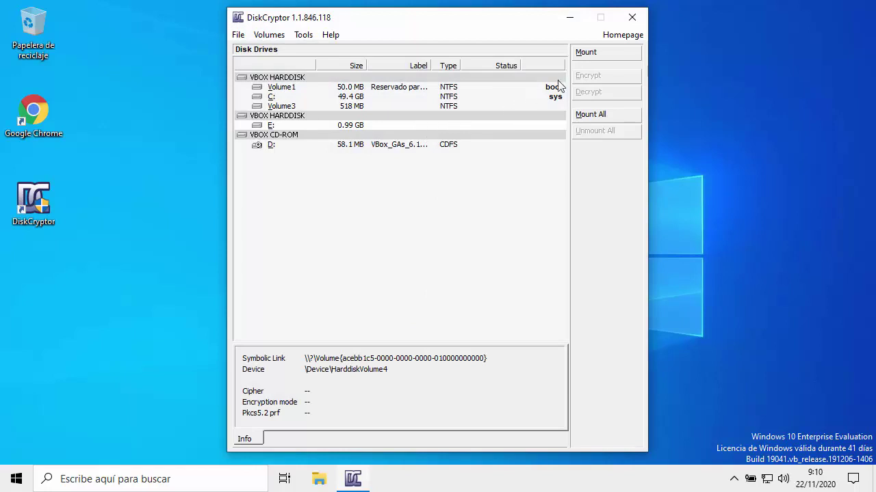
{"action": "left_click", "coordinate": [589, 58]}
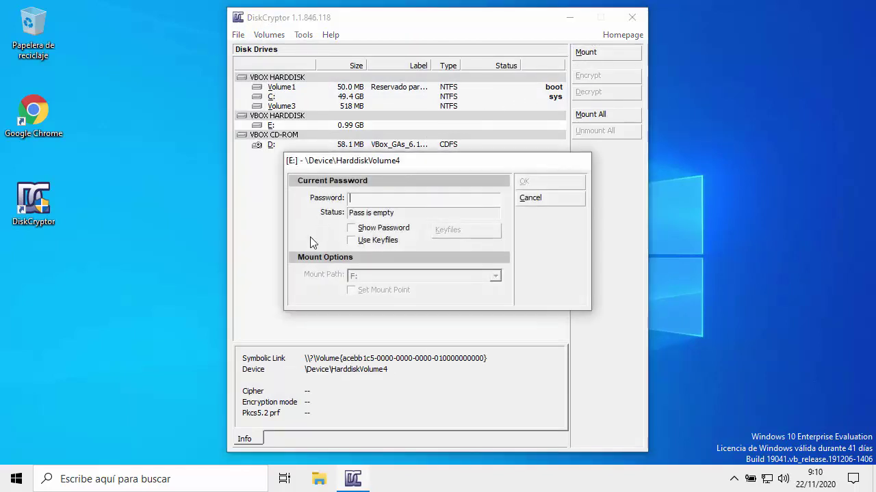
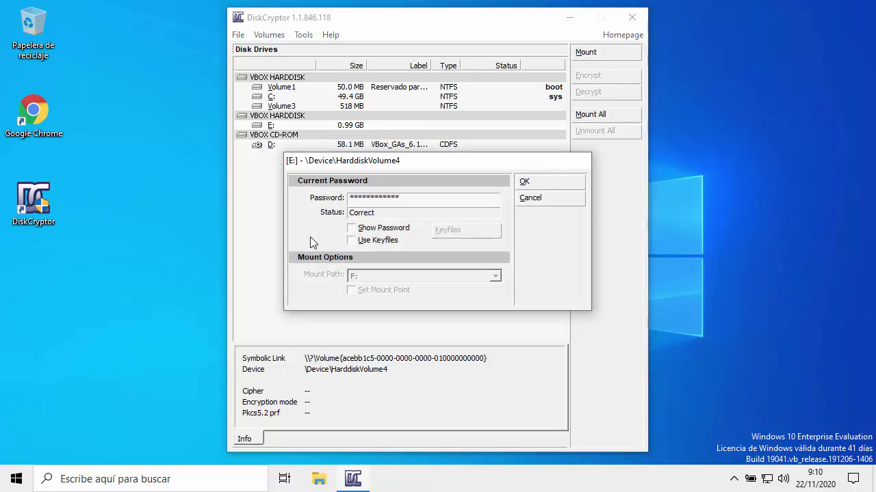
{"action": "left_click", "coordinate": [527, 183]}
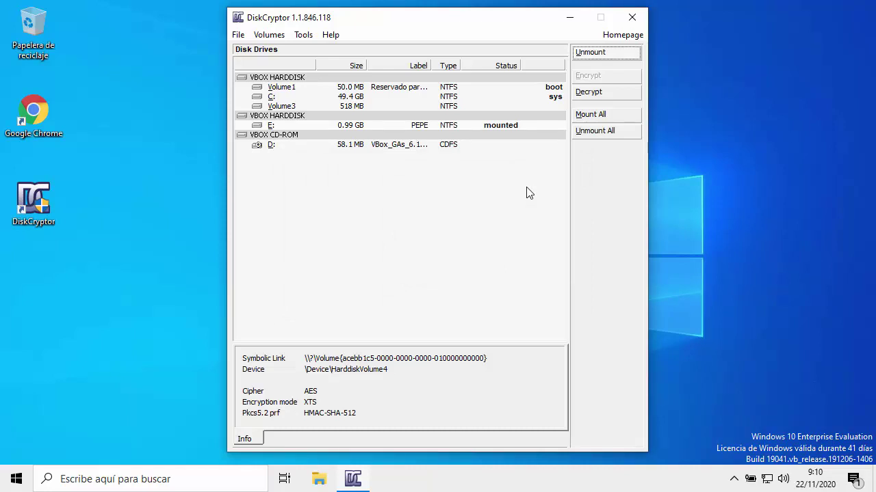
{"action": "left_click", "coordinate": [631, 18]}
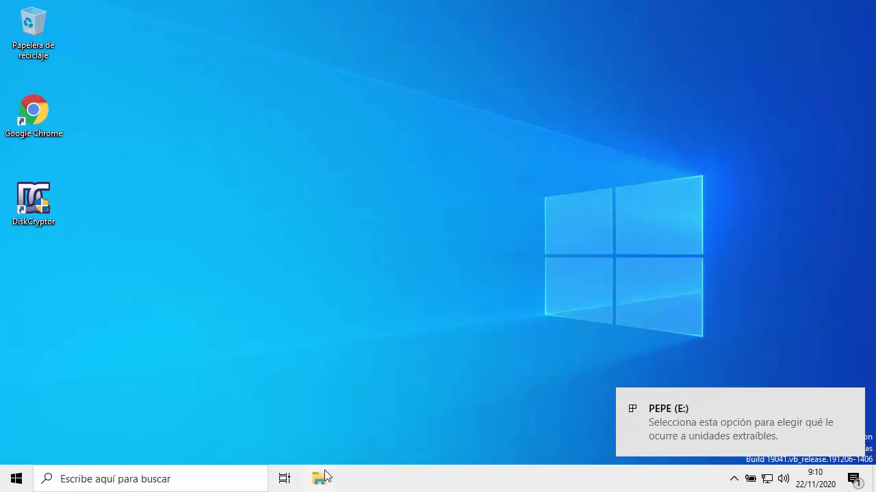
Reopen datos_confidenciales.txt on PEPE (E:) to verify its text, then close Notepad and Explorer.
{"action": "left_click", "coordinate": [319, 478]}
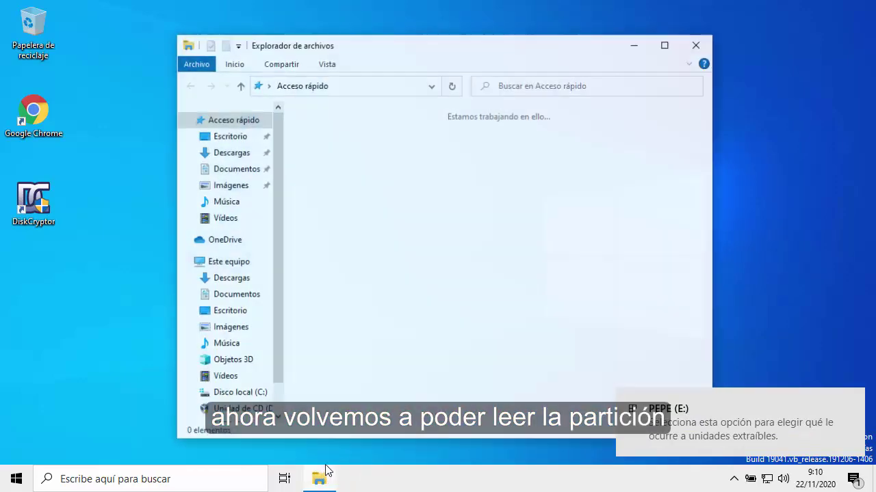
{"action": "scroll", "coordinate": [277, 363], "scroll_direction": "down", "scroll_amount": 2}
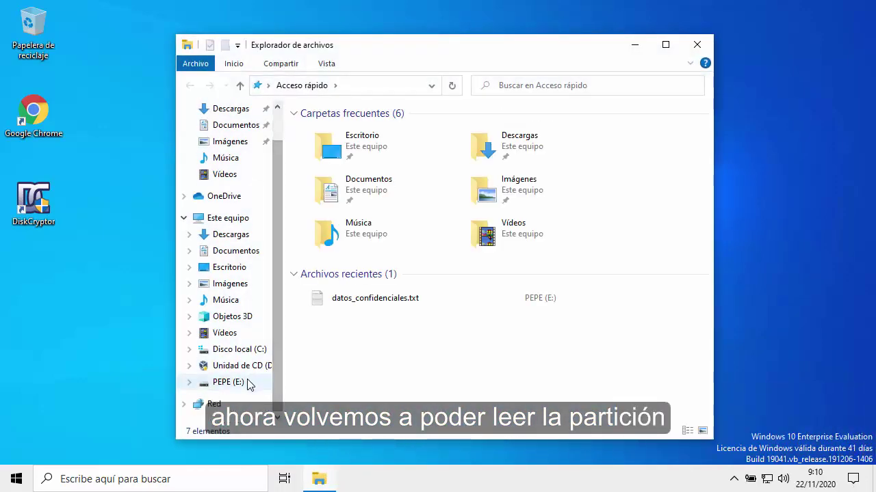
{"action": "left_click", "coordinate": [250, 381]}
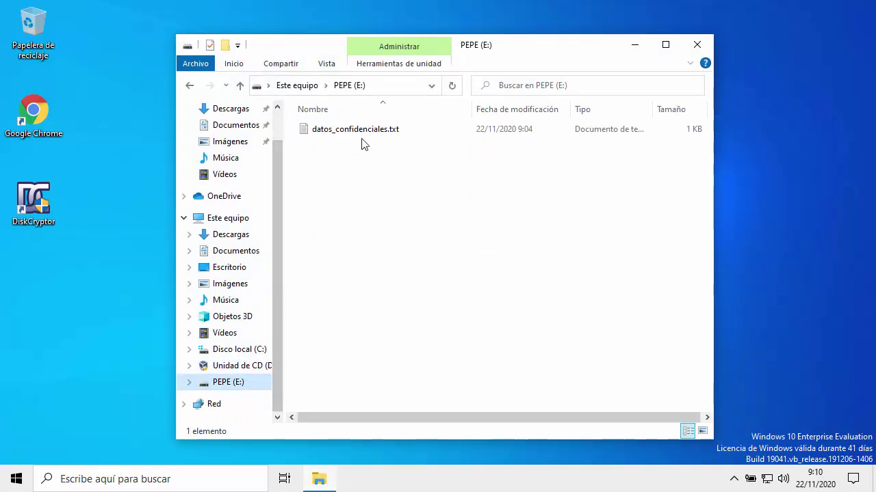
{"action": "left_click", "coordinate": [361, 136]}
{"action": "double_click", "coordinate": [361, 135]}
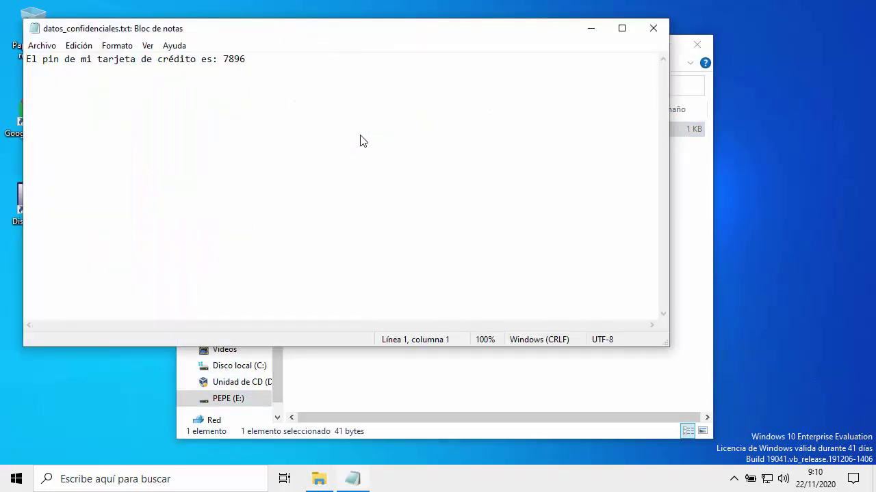
{"action": "left_click", "coordinate": [652, 28]}
{"action": "left_click", "coordinate": [696, 44]}
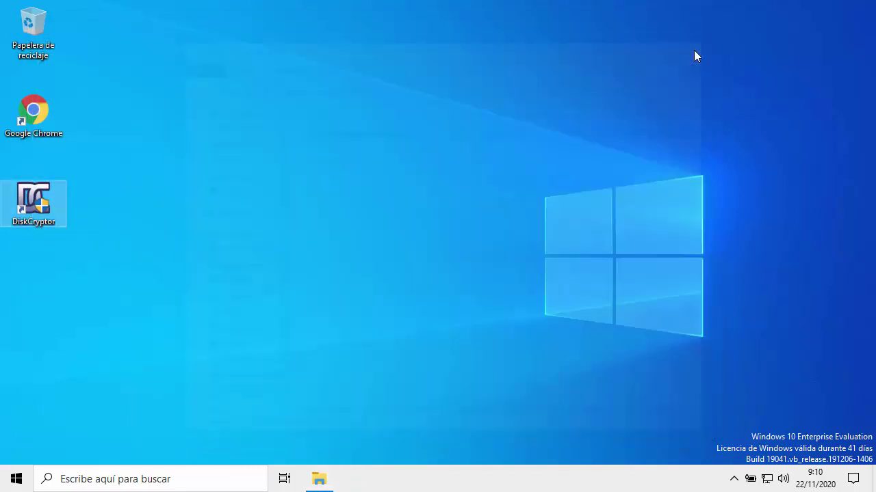
Use the DiskCryptor tray icon's Unmount All and confirm with Sí.
{"action": "left_click", "coordinate": [734, 479]}
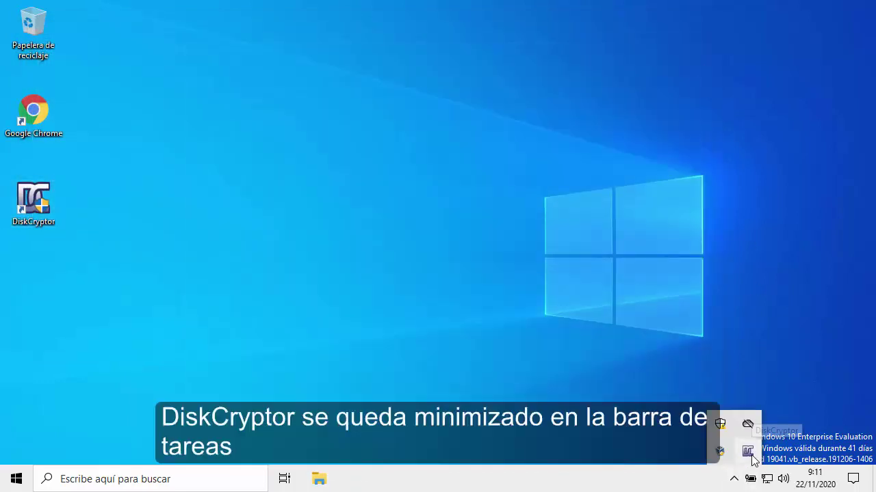
{"action": "right_click", "coordinate": [752, 458]}
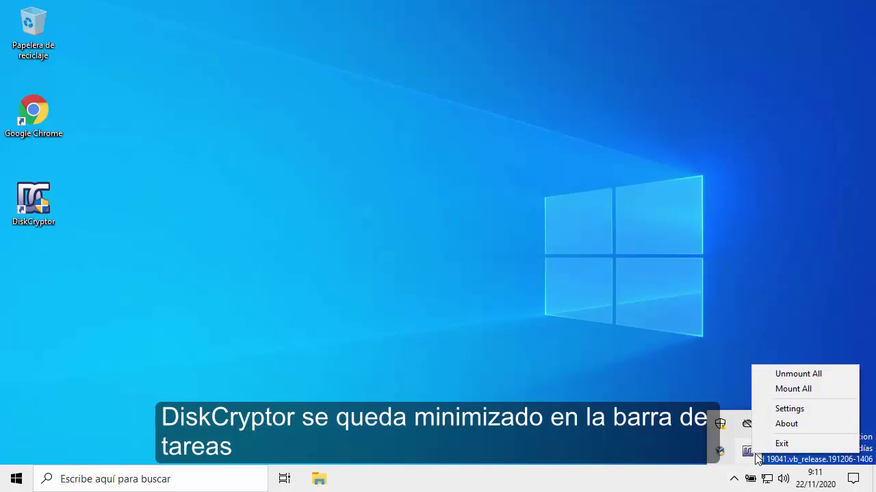
{"action": "left_click", "coordinate": [791, 376]}
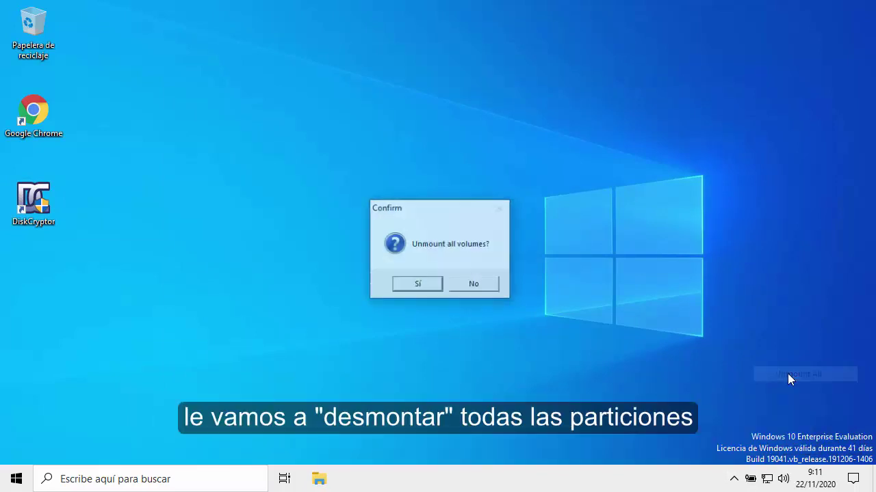
{"action": "left_click", "coordinate": [410, 286]}
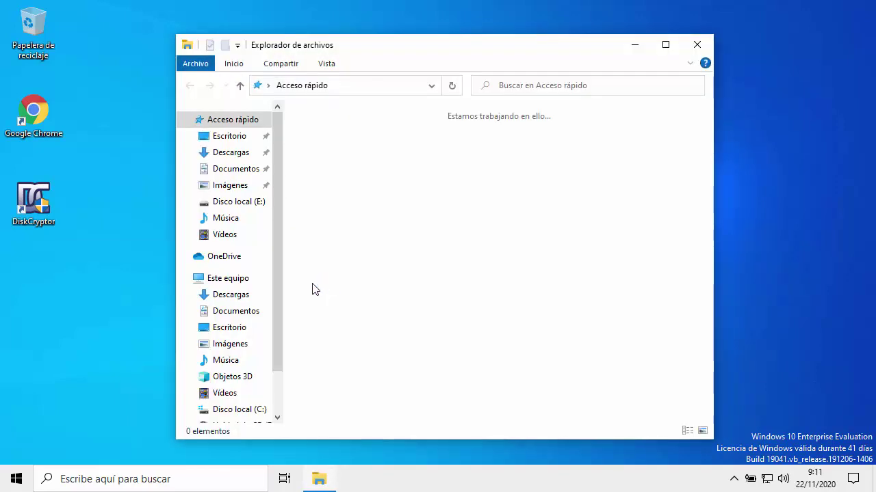
Confirm drive E: is unreadable again, declining to format it and dismissing the access error, then close Explorer.
{"action": "left_click_drag", "start_coordinate": [277, 286], "coordinate": [275, 357]}
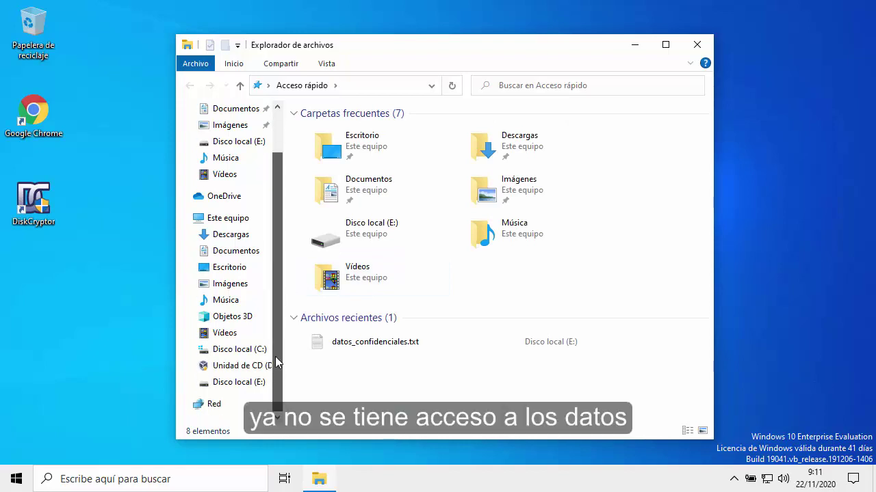
{"action": "left_click", "coordinate": [245, 381]}
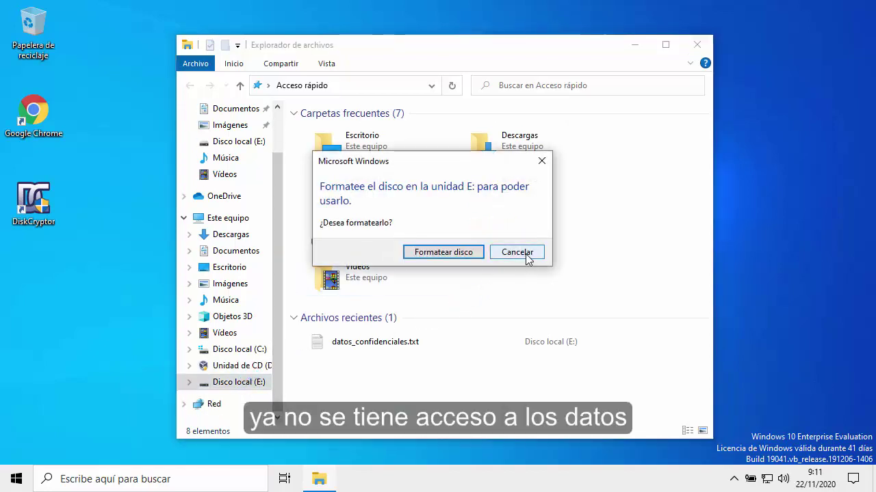
{"action": "left_click", "coordinate": [526, 256]}
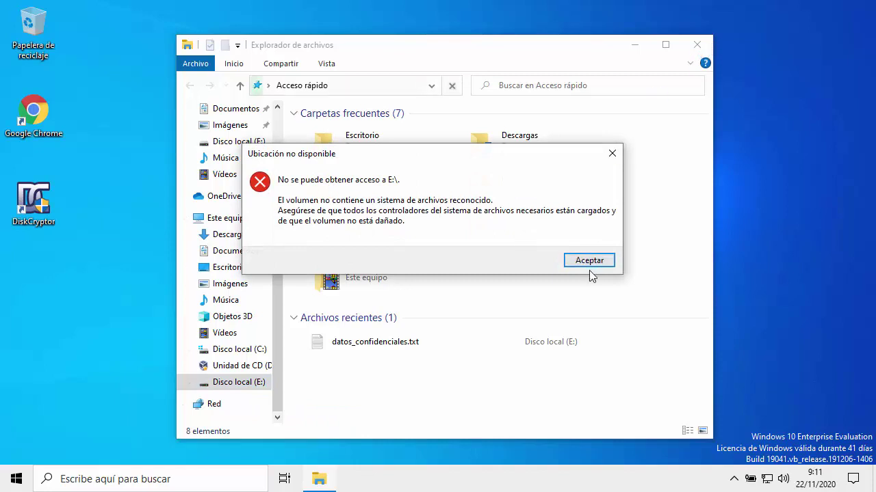
{"action": "left_click", "coordinate": [602, 259]}
{"action": "left_click", "coordinate": [697, 46]}
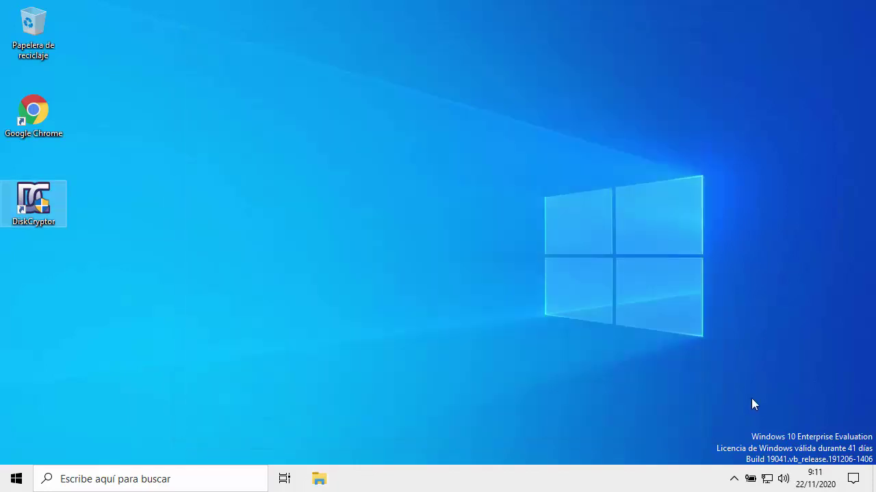
{"action": "left_click", "coordinate": [734, 479]}
Use DiskCryptor's tray menu to Mount All encrypted volumes with the volume password, reporting 1 mounted device.
{"action": "right_click", "coordinate": [747, 457]}
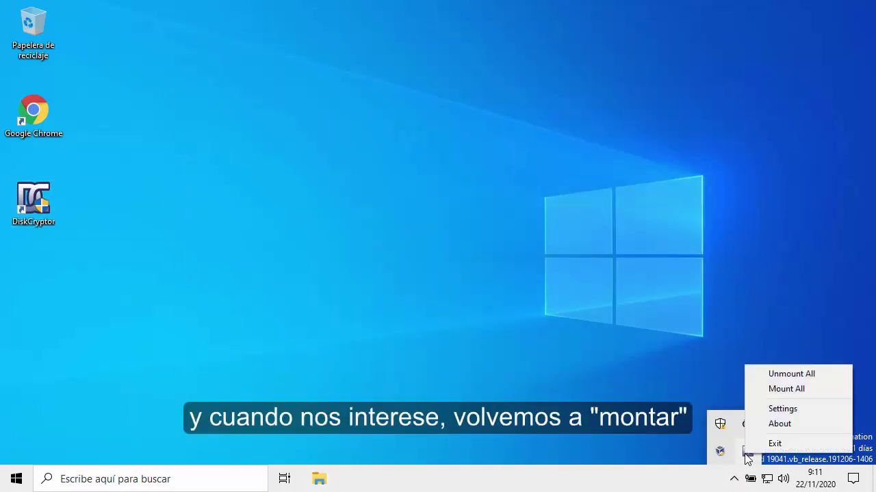
{"action": "left_click", "coordinate": [782, 390]}
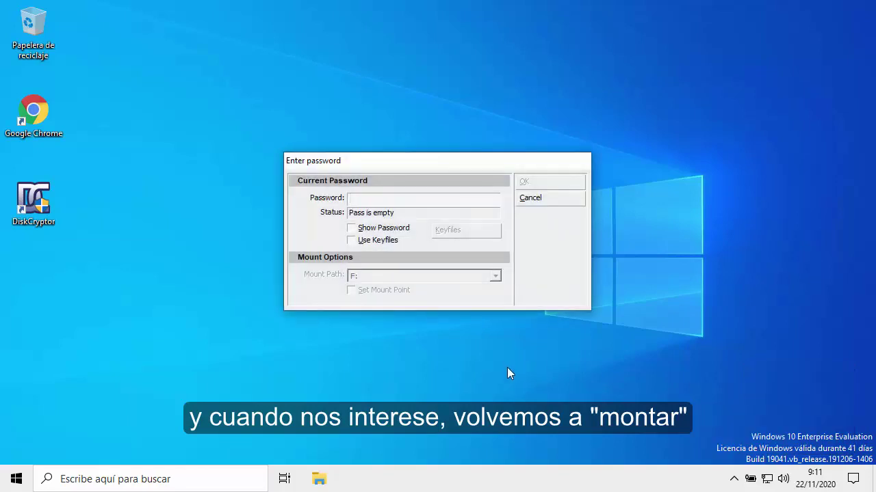
{"action": "type", "text": "************"}
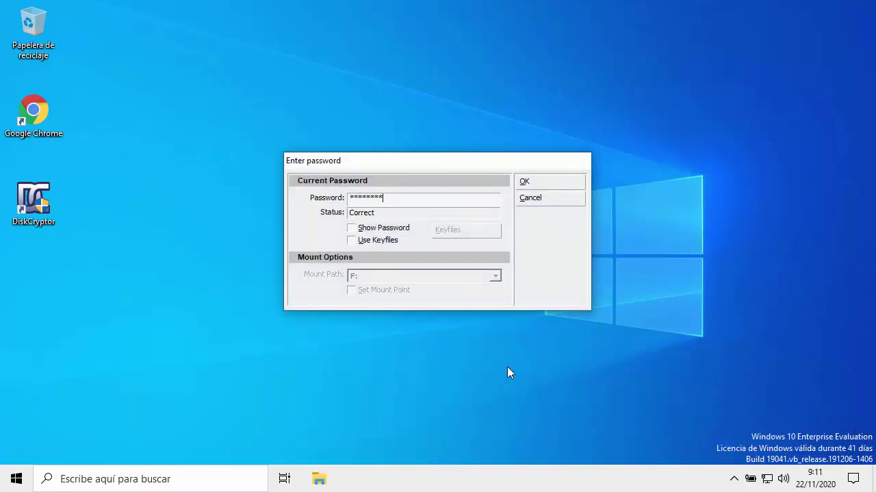
{"action": "left_click", "coordinate": [525, 183]}
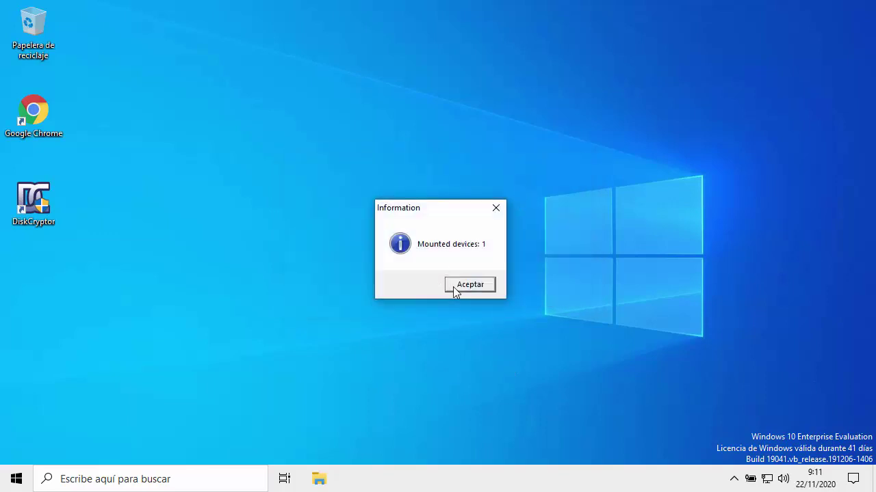
{"action": "left_click", "coordinate": [456, 286]}
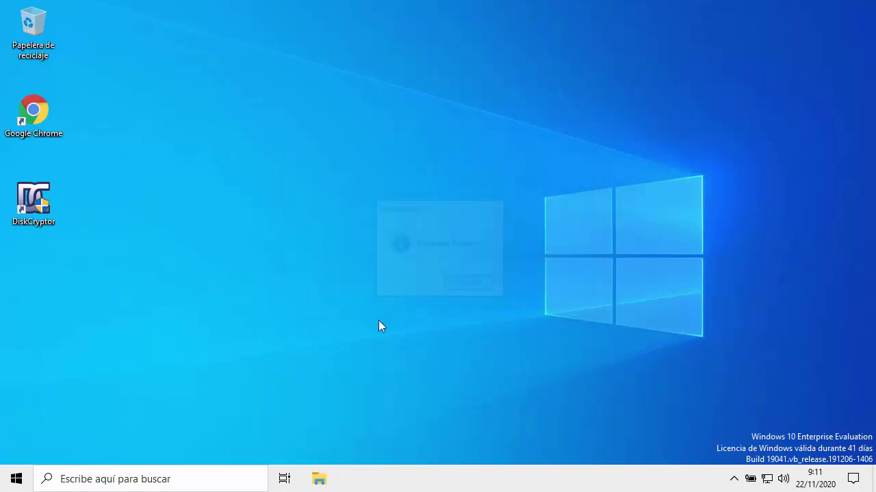
Open PEPE (E:) in File Explorer, which now lists datos_confidenciales.txt.
{"action": "left_click", "coordinate": [319, 480]}
{"action": "scroll", "coordinate": [268, 348], "scroll_direction": "down", "scroll_amount": 1}
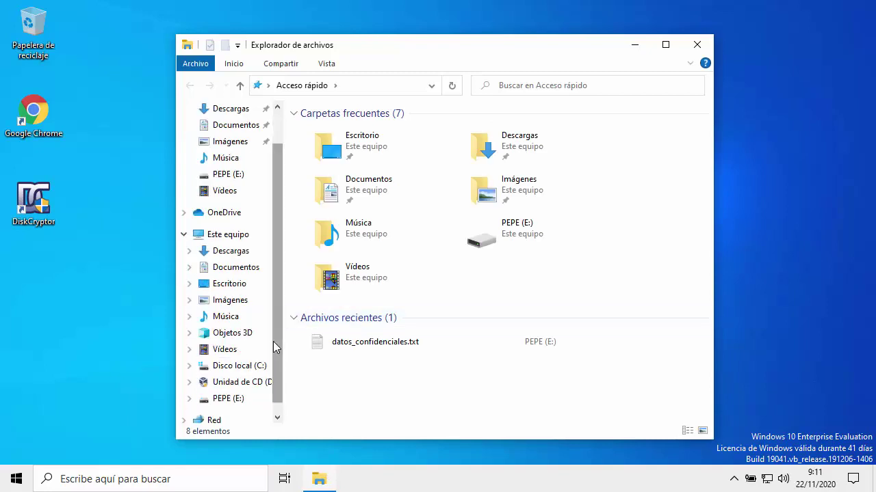
{"action": "scroll", "coordinate": [263, 363], "scroll_direction": "down", "scroll_amount": 1}
{"action": "left_click", "coordinate": [251, 383]}
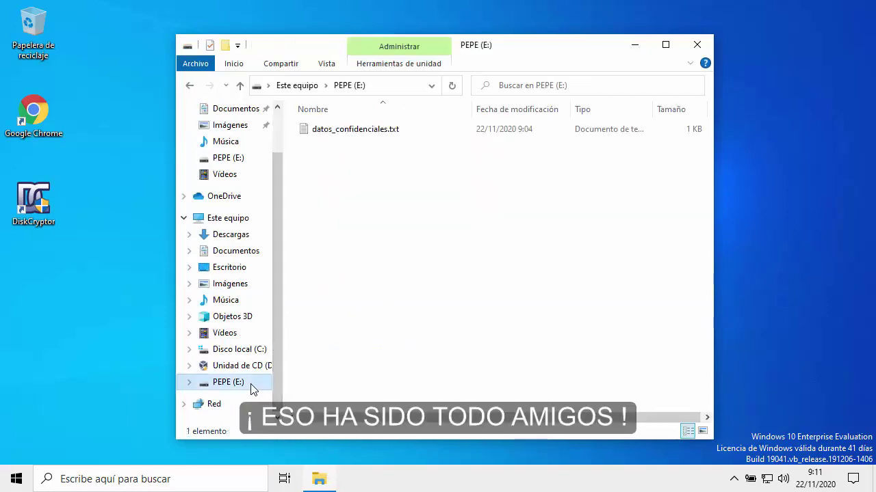